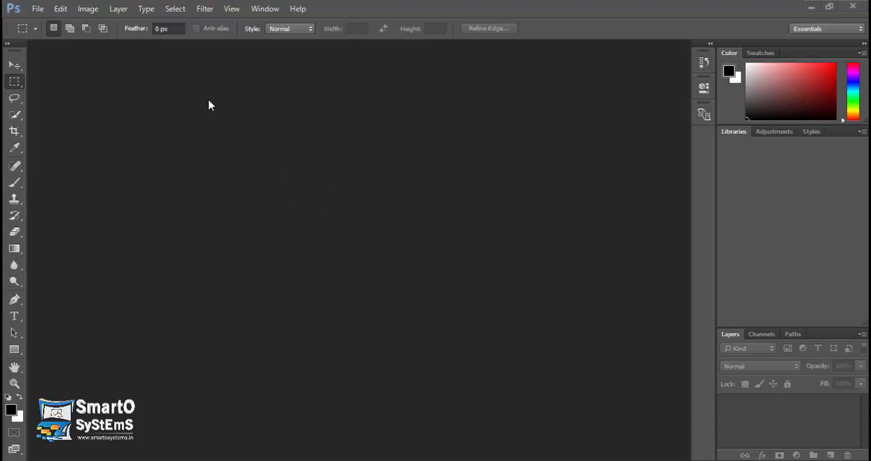
Step: Open the image freedom-102409_960_720.jpg from the Downloads Images folder
click(94, 10)
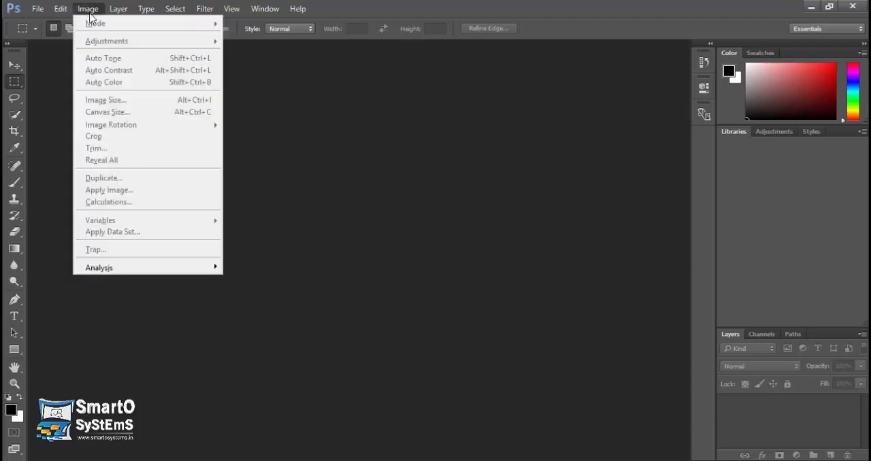
click(66, 87)
key(ctrl+o)
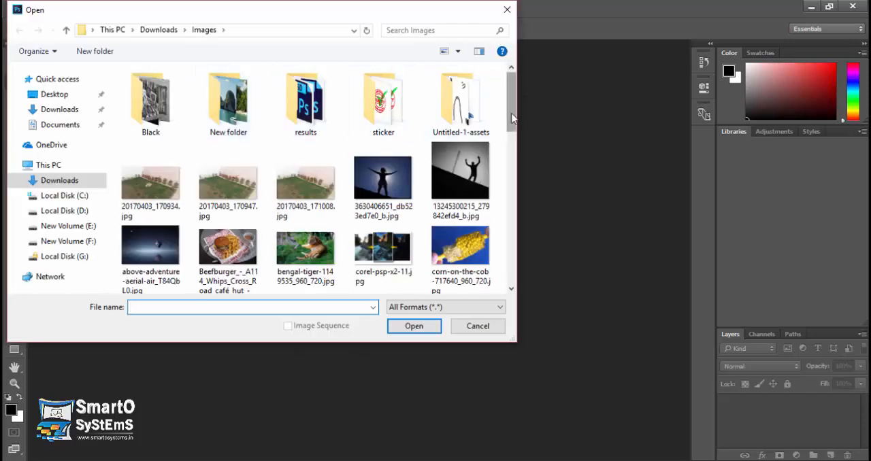
scroll(509, 108, down, 3)
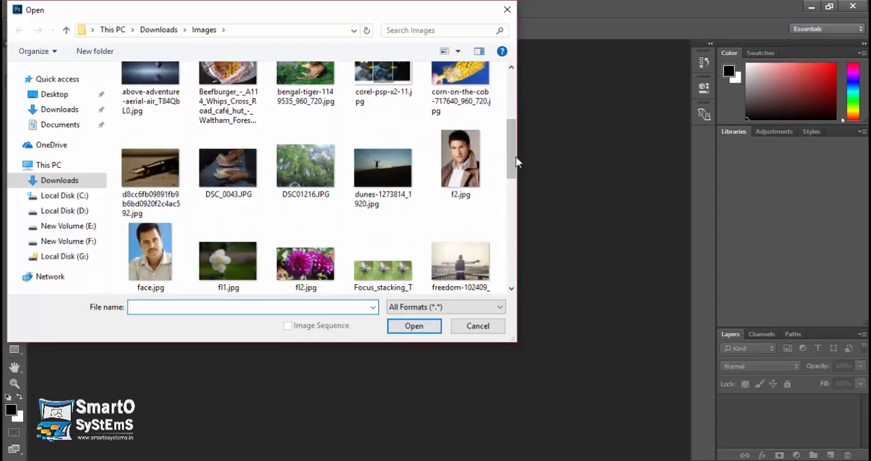
scroll(490, 170, down, 2)
double_click(474, 192)
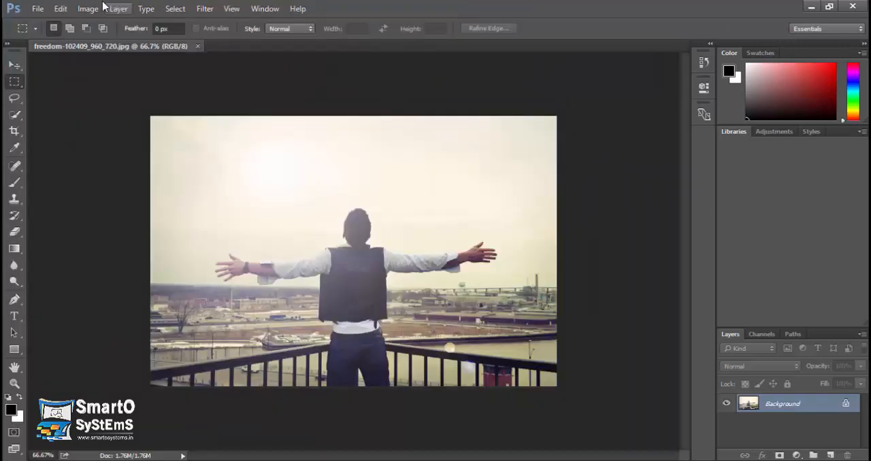
Step: Apply Auto Tone to the photo and compare it with the original by undoing and redoing the correction
click(87, 9)
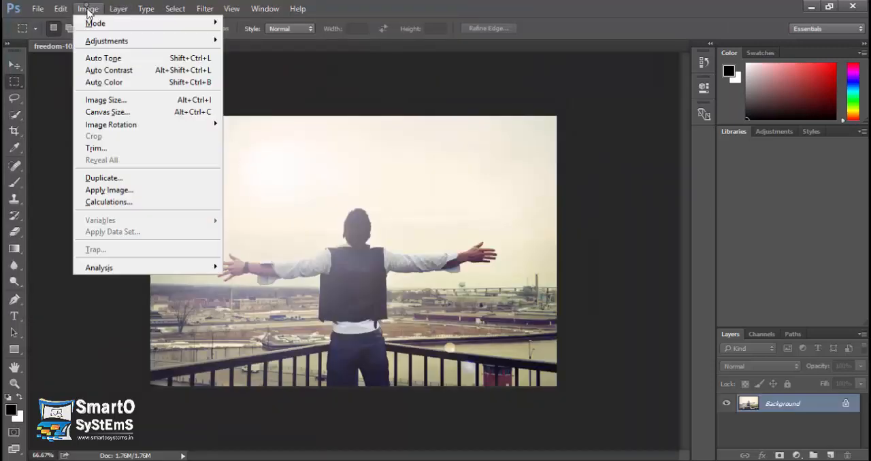
click(121, 63)
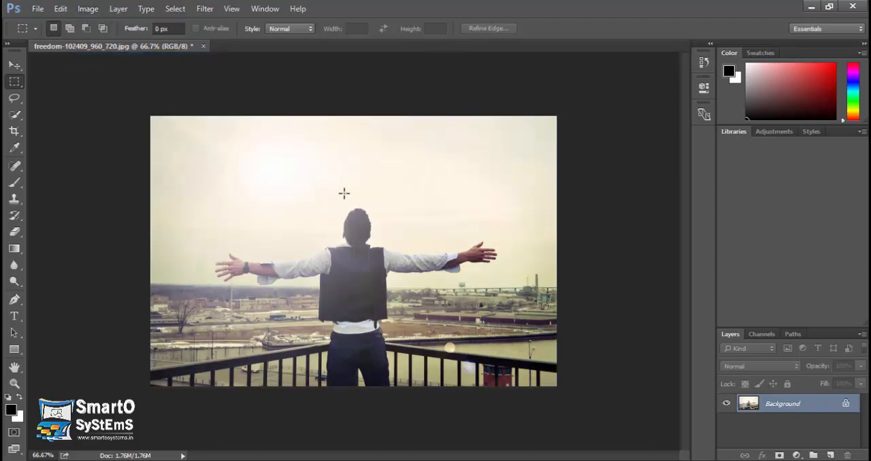
key(ctrl+z)
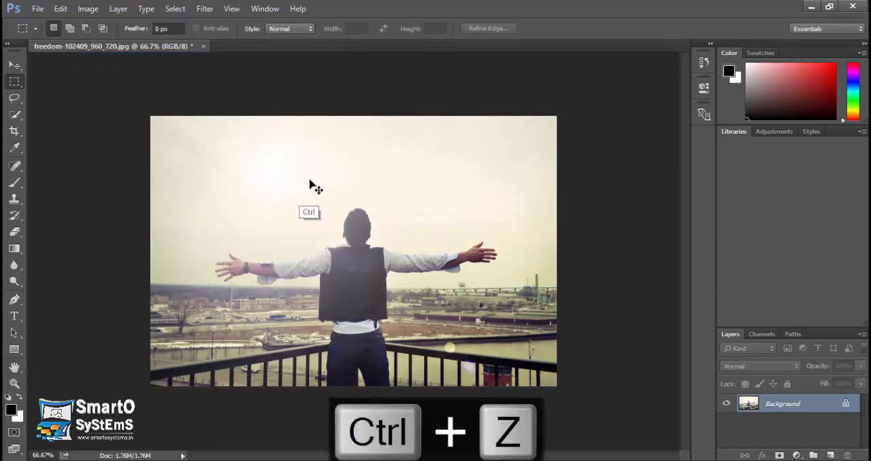
key(ctrl+z)
key(ctrl+z)
key(ctrl+z)
key(ctrl+z)
Step: Apply Auto Contrast to the photo and undo it to compare the effect
click(87, 10)
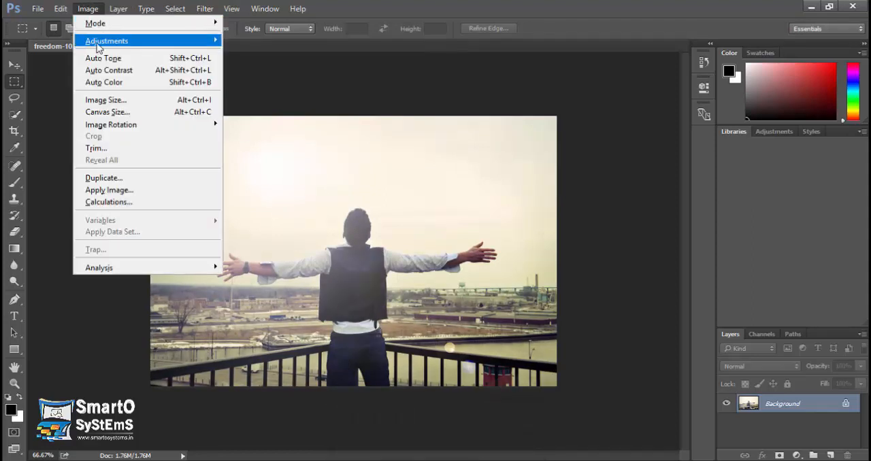
click(120, 71)
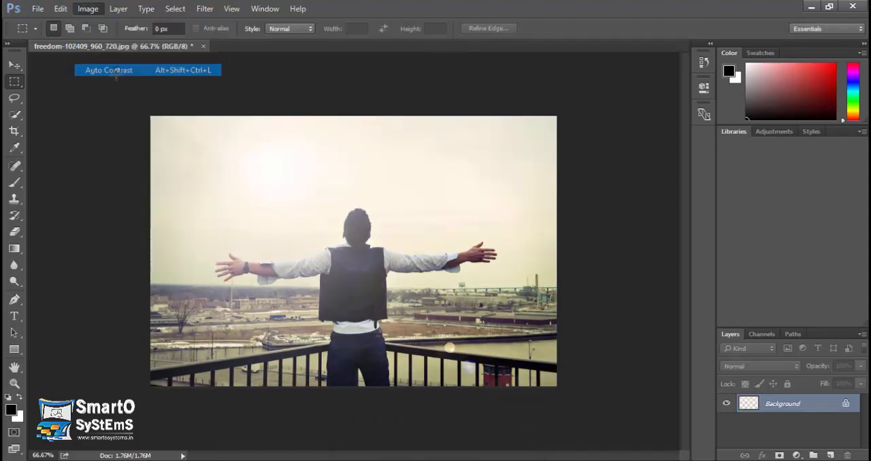
key(ctrl+z)
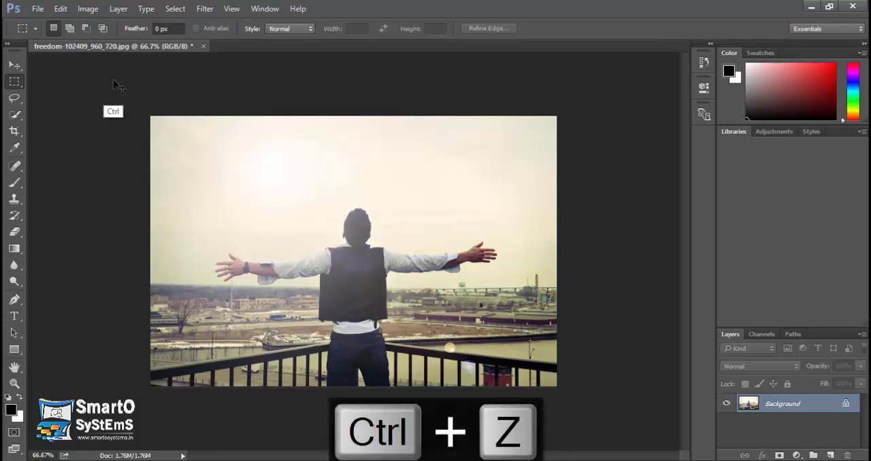
Step: Apply Auto Color to the photo and compare the result by undoing and redoing it
click(61, 8)
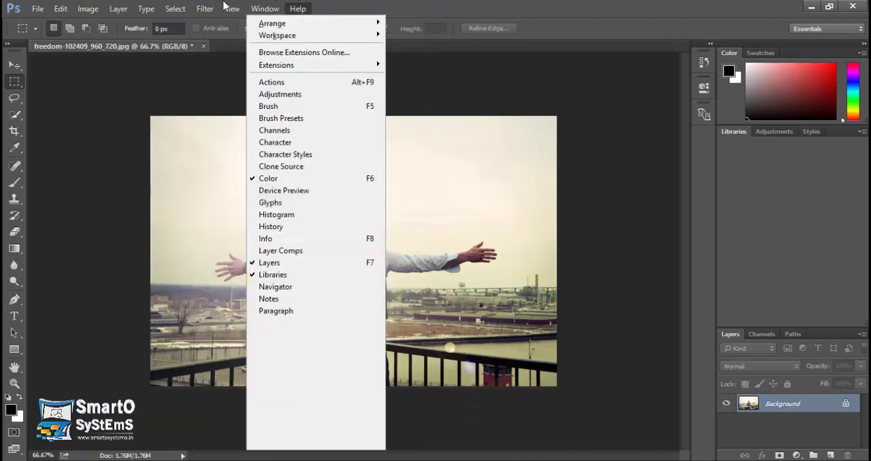
mouse_move(88, 8)
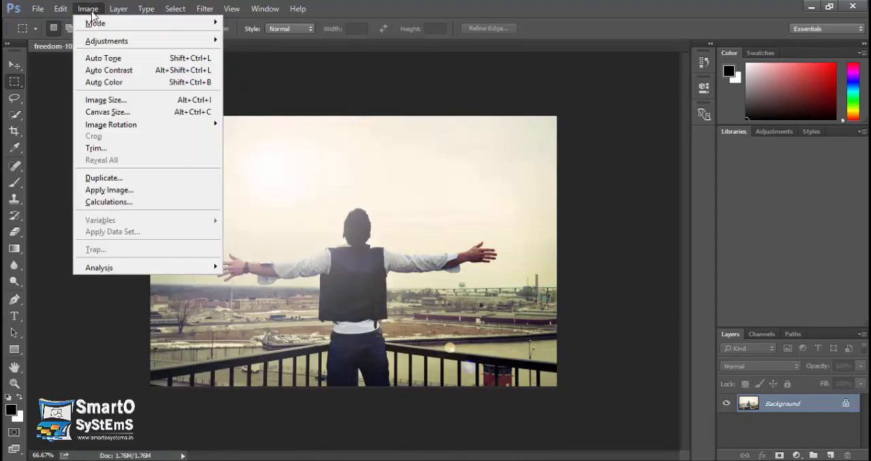
click(132, 85)
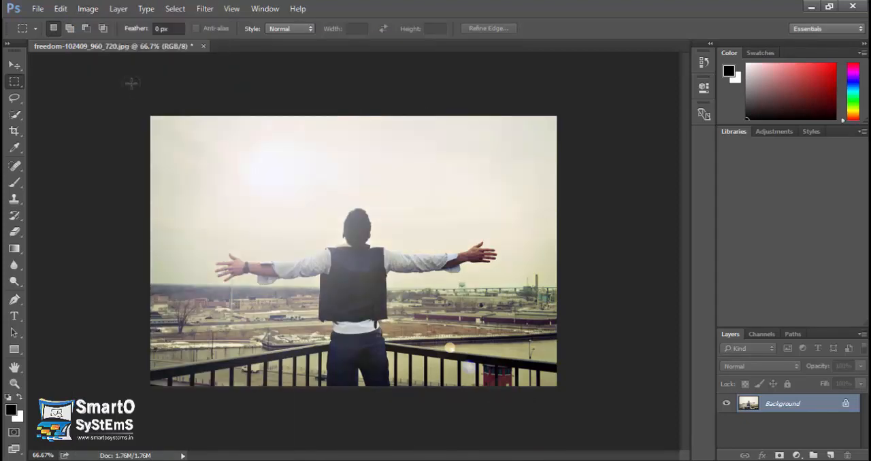
key(ctrl+z)
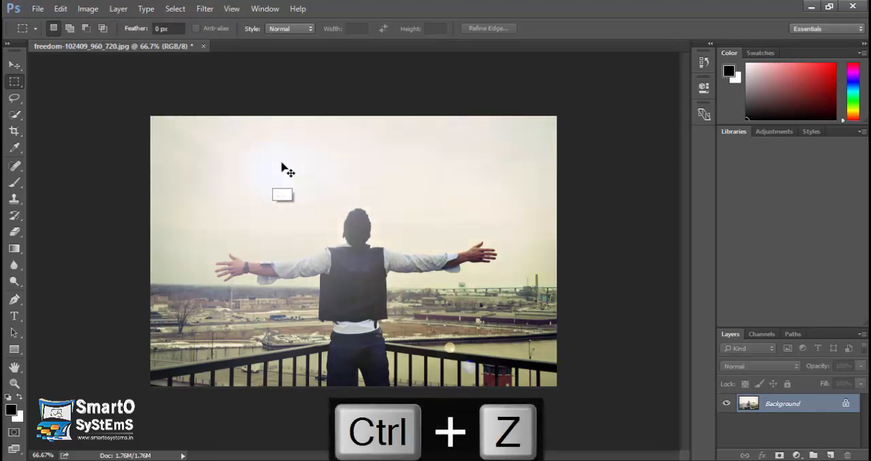
key(ctrl+z)
Step: Open the Image Size settings for the photo
click(88, 10)
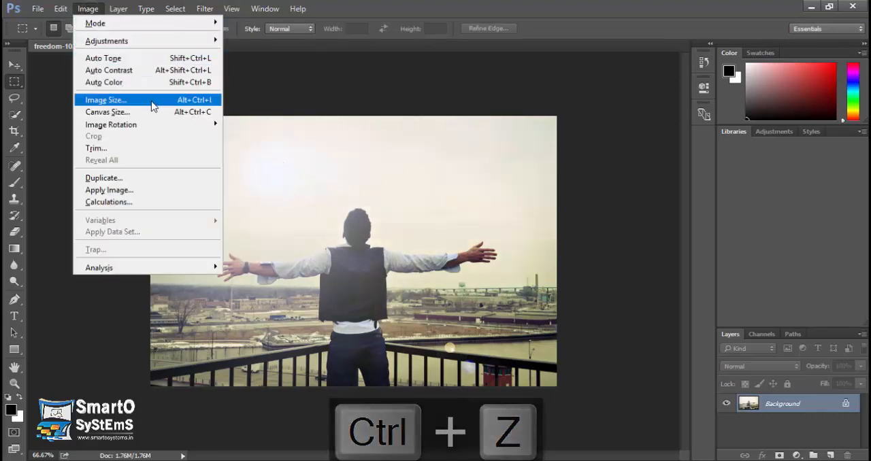
click(155, 106)
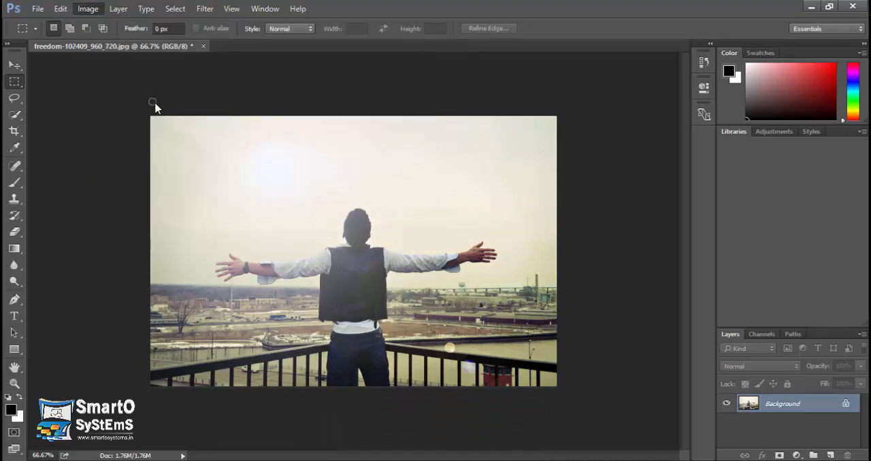
drag(287, 89, 230, 159)
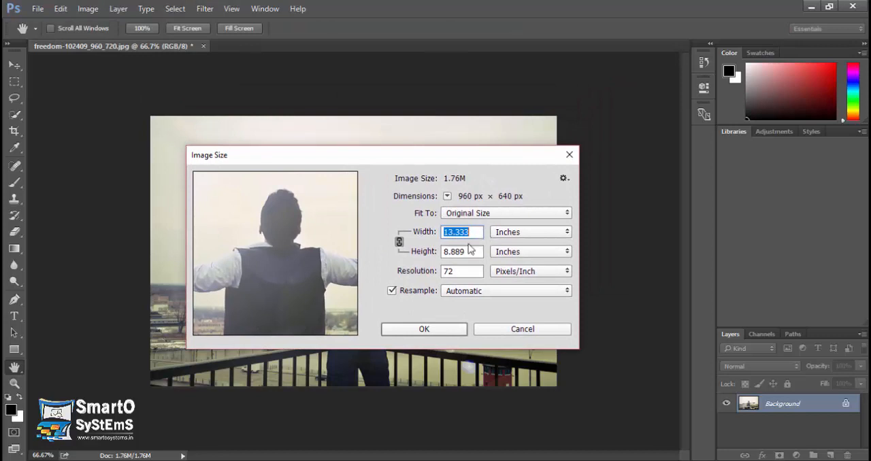
Step: Try Points as the image's width and height unit and switch the unit back to Inches
click(519, 233)
click(512, 291)
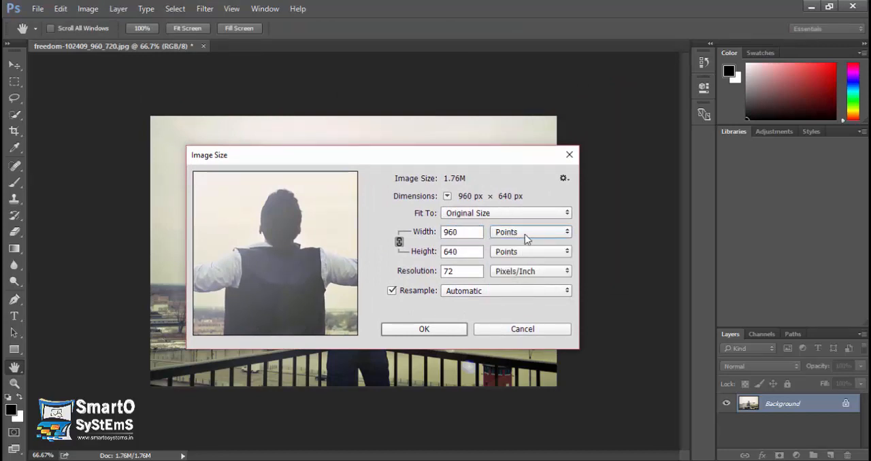
click(526, 238)
click(539, 286)
click(538, 234)
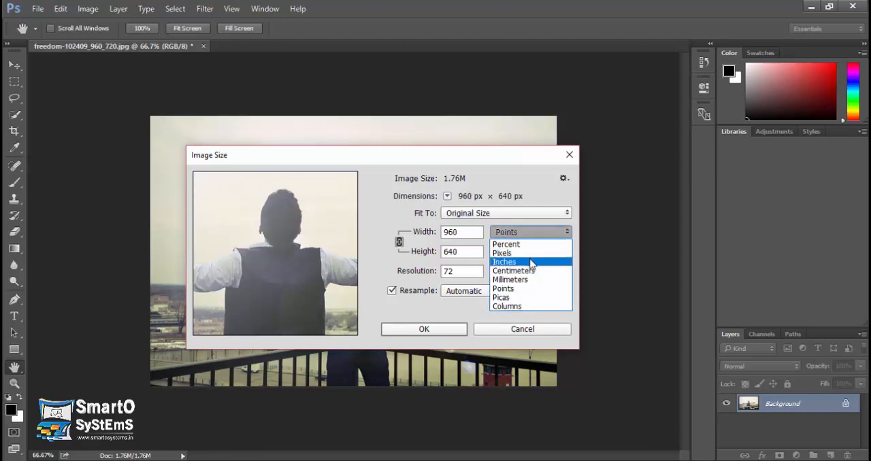
click(531, 264)
click(530, 236)
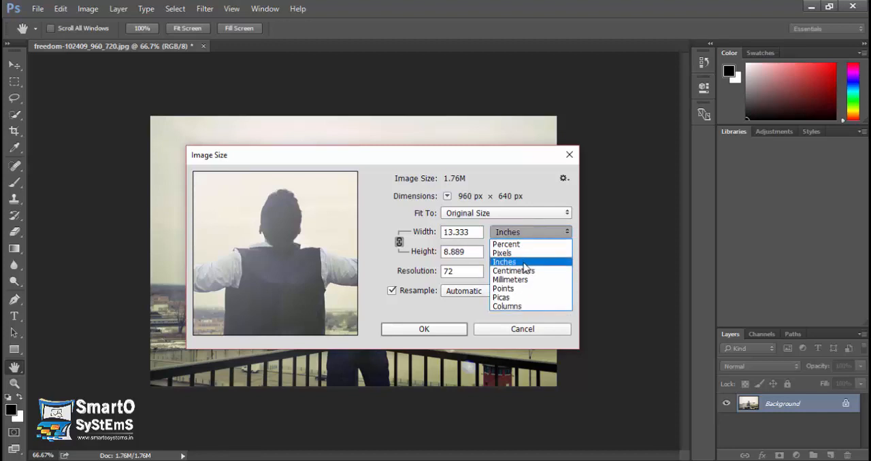
click(522, 263)
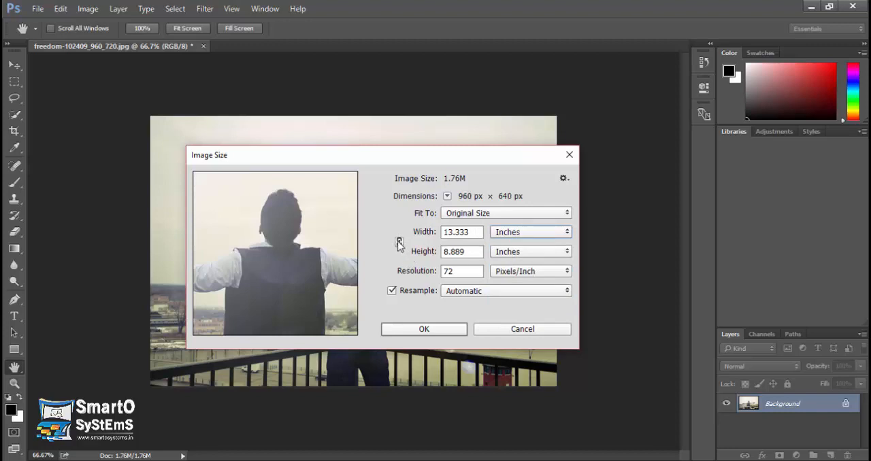
Step: Toggle the link between image width and height, and move the Image Size dialog aside to view the photo
click(399, 242)
click(399, 242)
click(400, 243)
drag(371, 159, 705, 294)
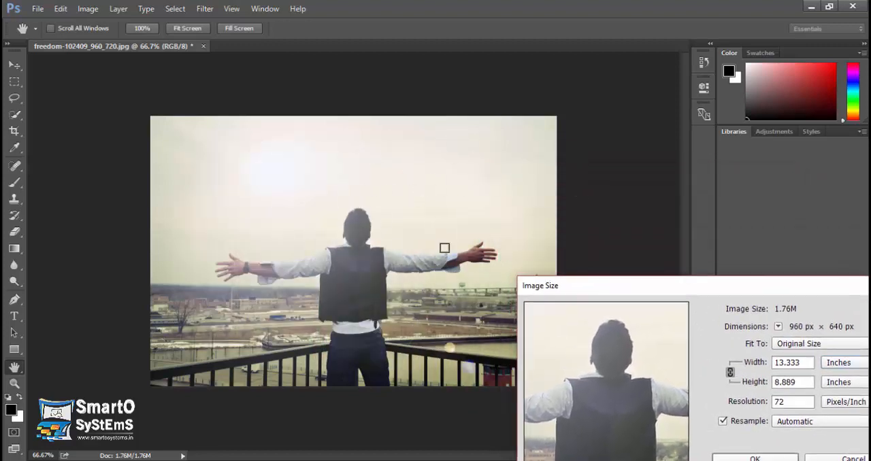
drag(619, 291, 370, 171)
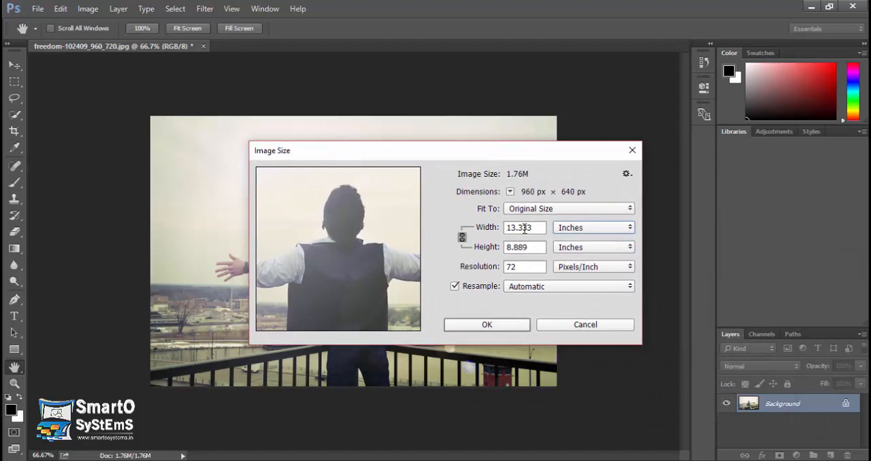
Step: Resize the image to a width of 10 inches with its proportions constrained
drag(538, 229, 494, 230)
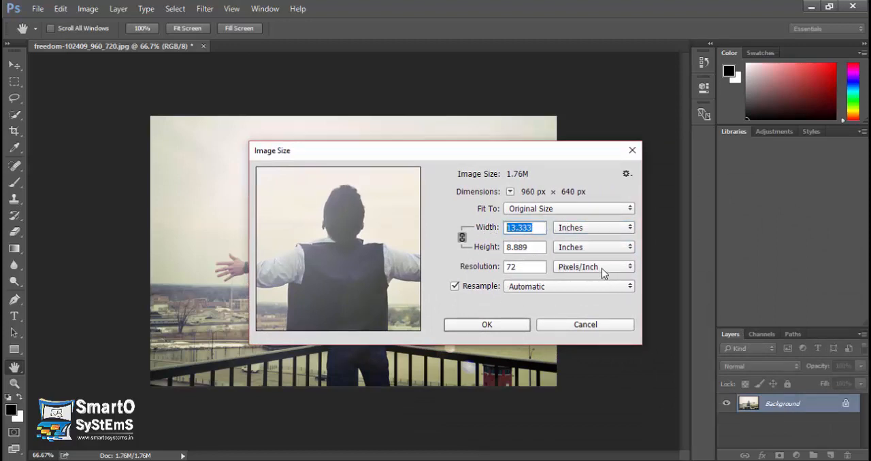
text(10)
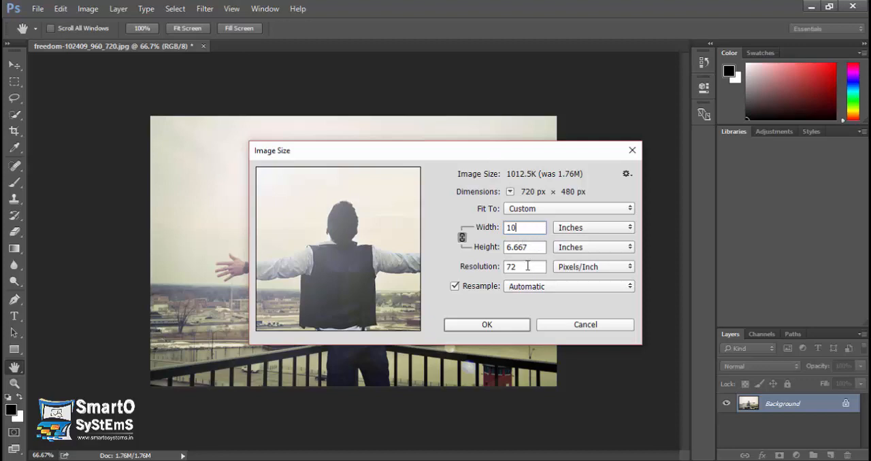
click(527, 266)
click(493, 323)
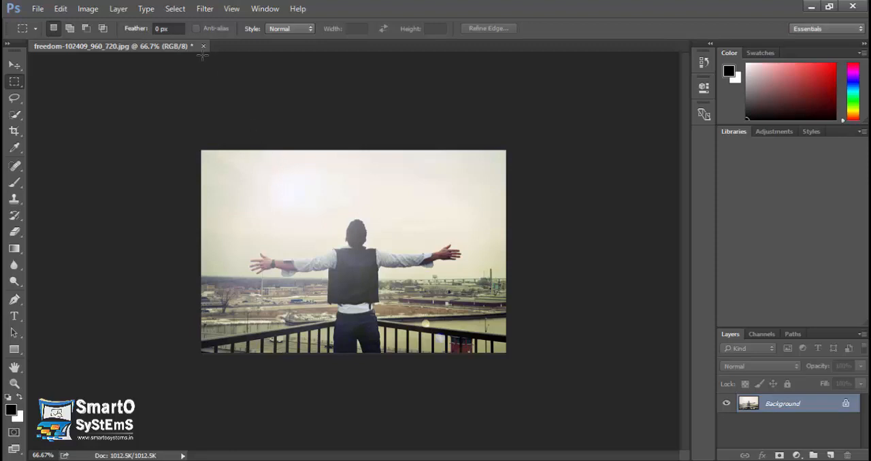
Step: Enlarge the canvas to 12 inches wide and 8 inches high around the centered photo, using the background extension color
click(87, 9)
mouse_move(102, 41)
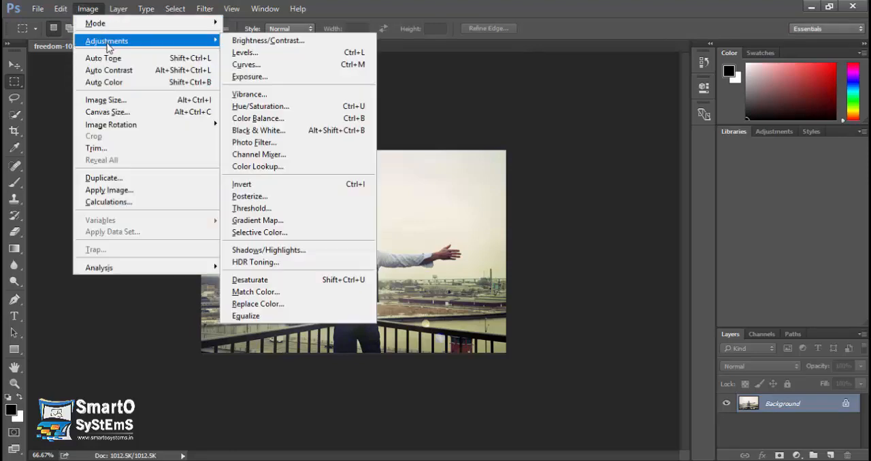
mouse_move(114, 8)
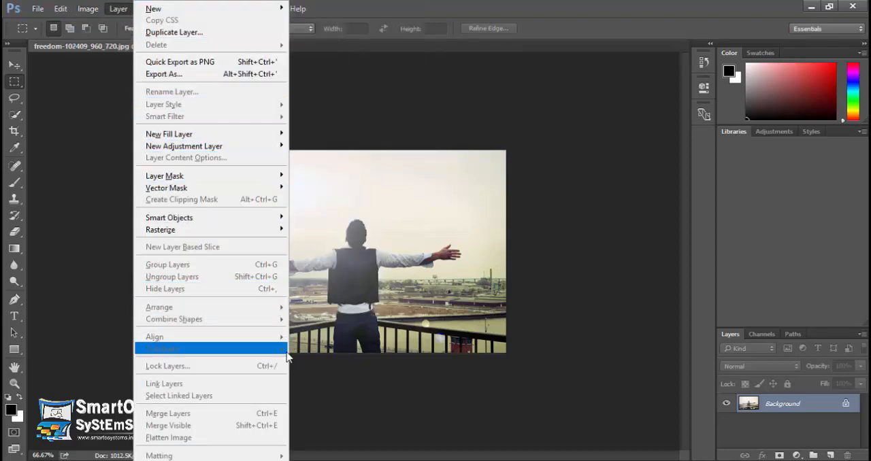
mouse_move(87, 8)
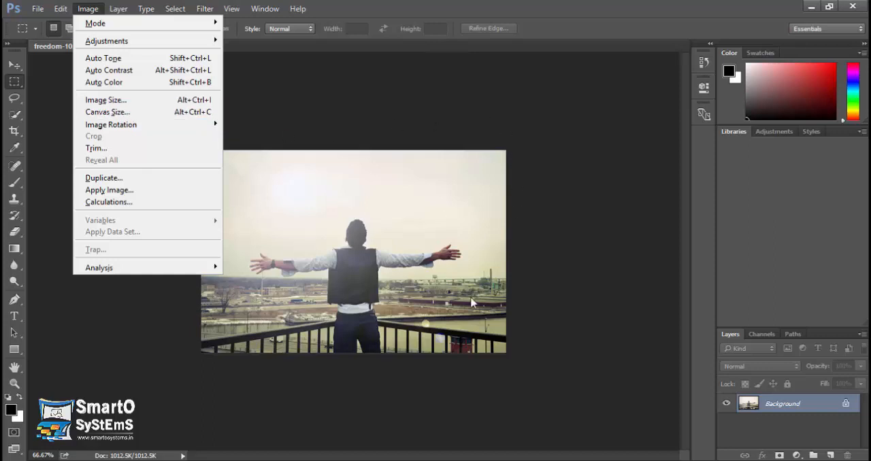
click(153, 117)
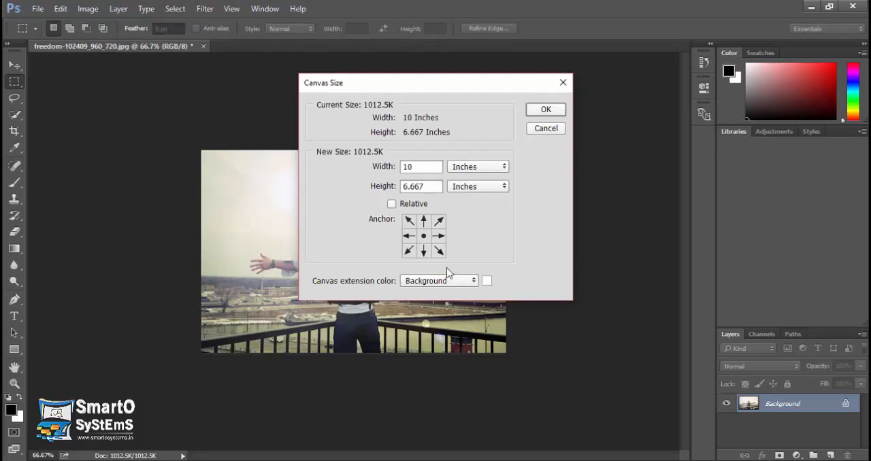
click(428, 167)
drag(407, 166, 373, 171)
text(12)
key(Tab)
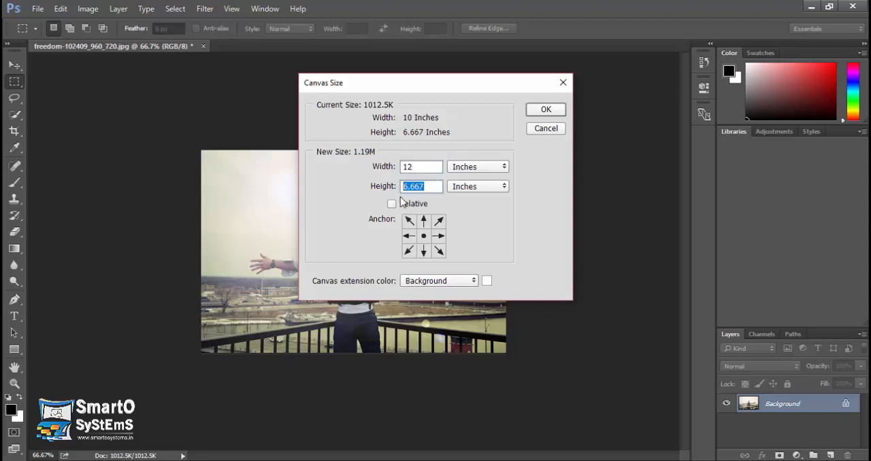
text(8)
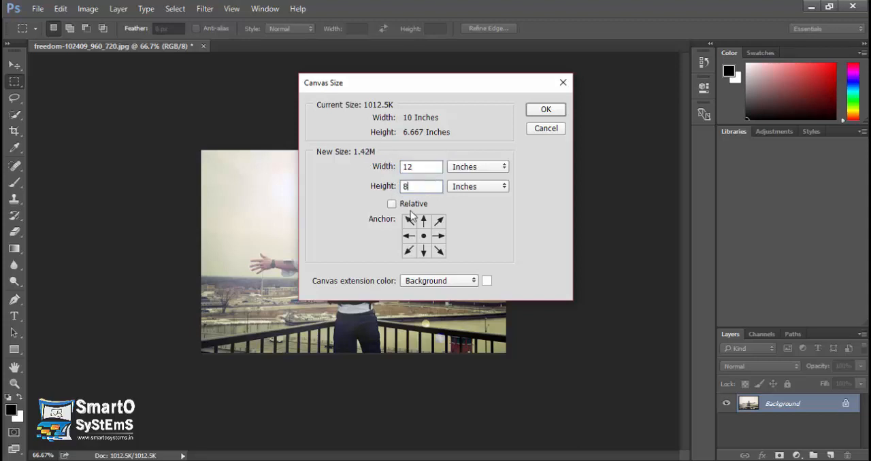
click(546, 111)
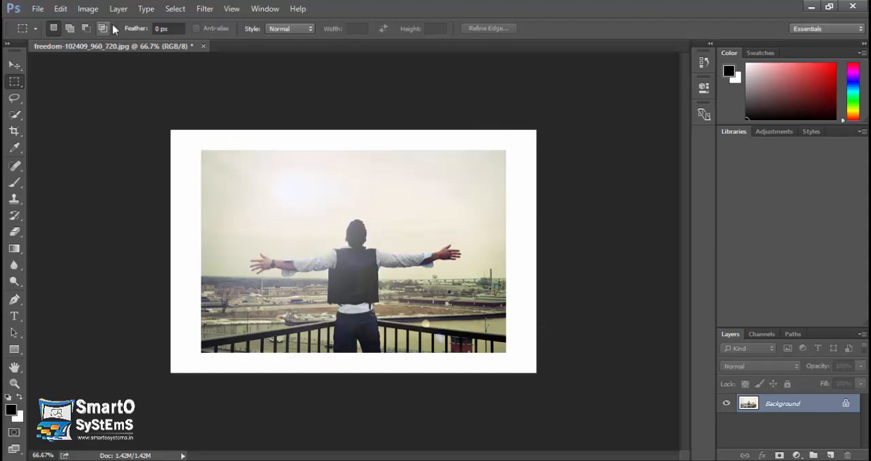
Step: Rotate the whole image by 180°
click(88, 10)
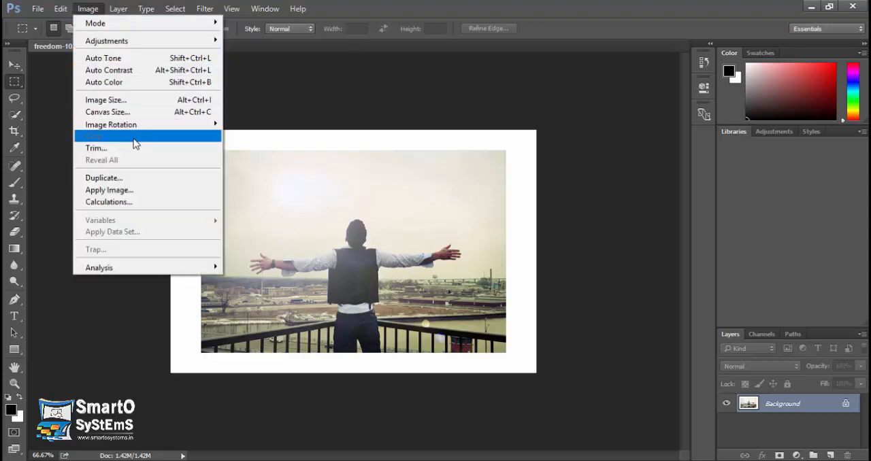
mouse_move(130, 128)
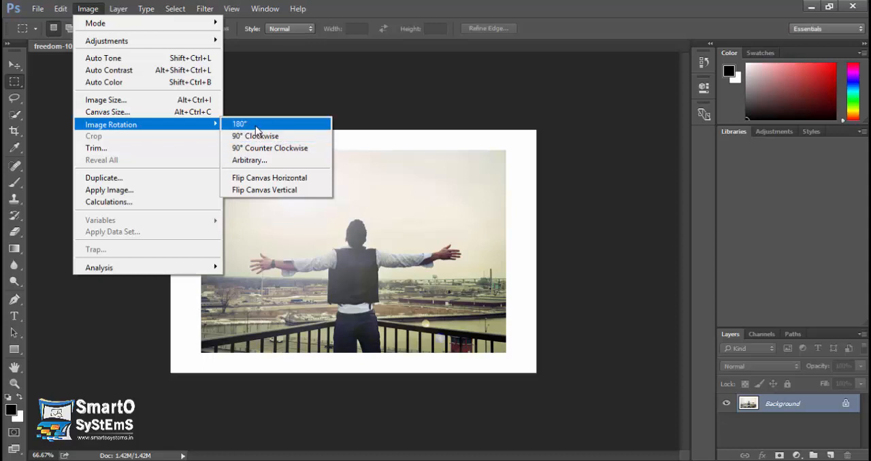
click(257, 125)
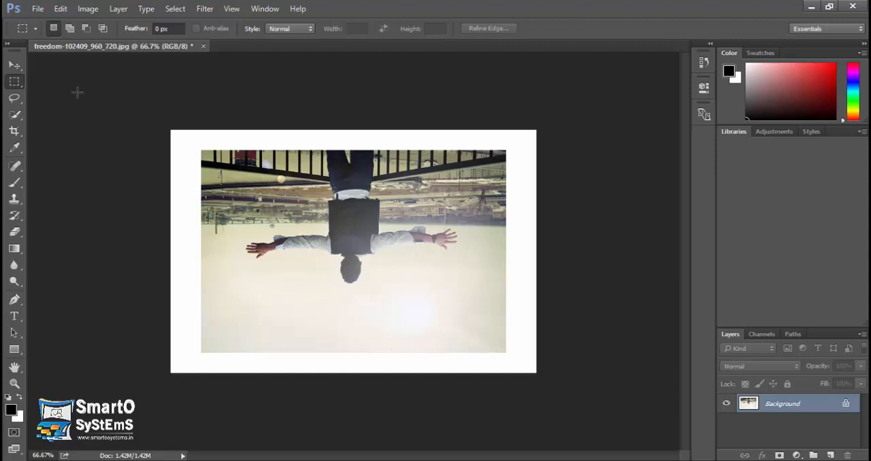
Step: Undo the 180° rotation of the image
click(87, 9)
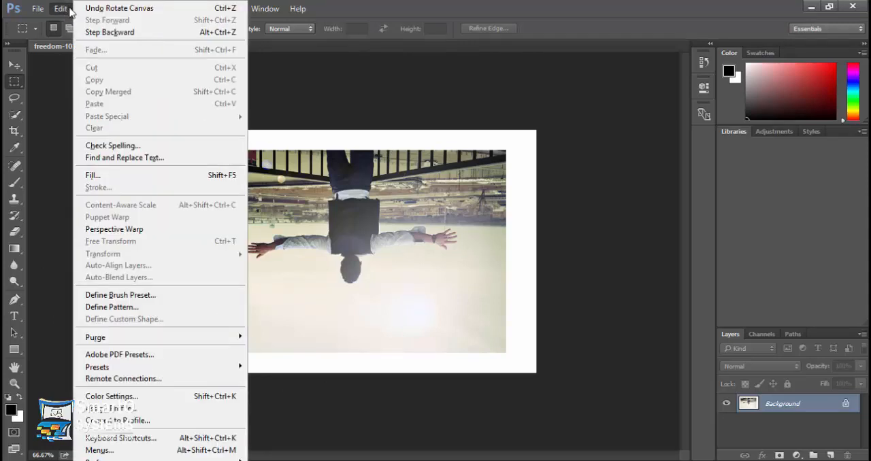
click(102, 8)
Step: Rotate the whole image 90° clockwise, and undo that rotation
click(89, 10)
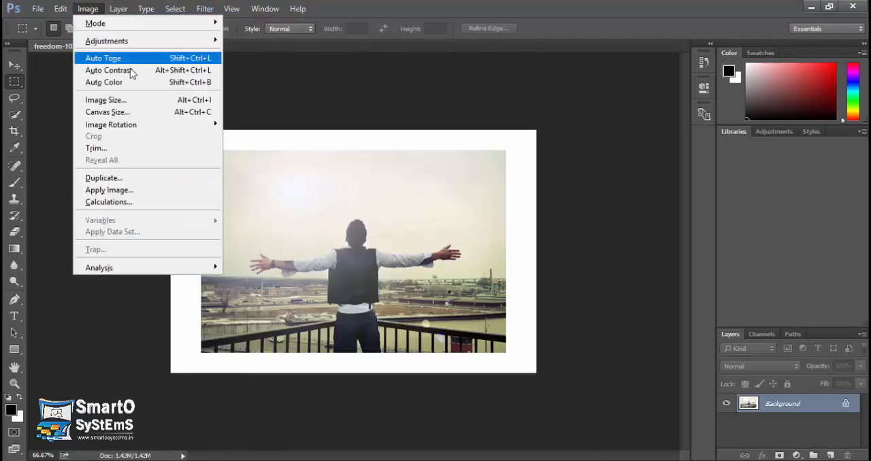
mouse_move(210, 129)
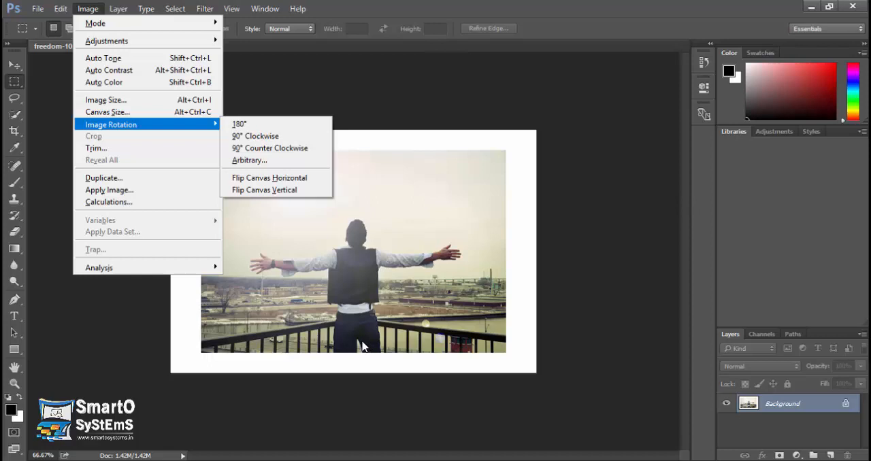
click(280, 136)
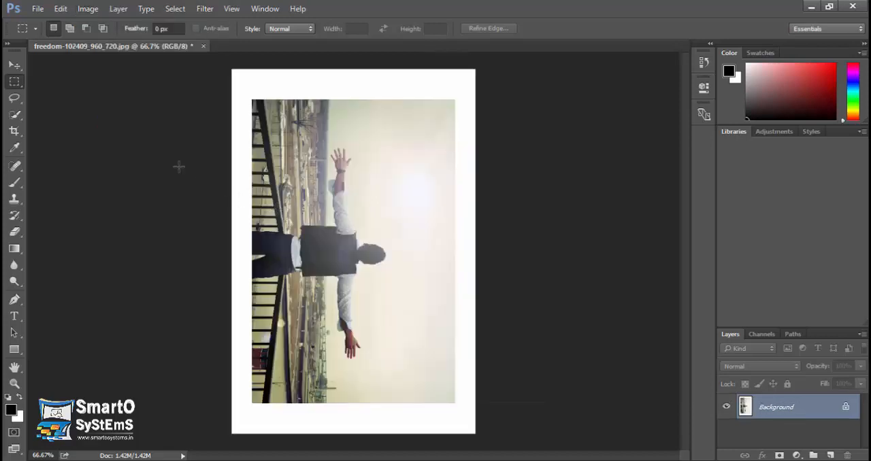
click(60, 8)
click(112, 9)
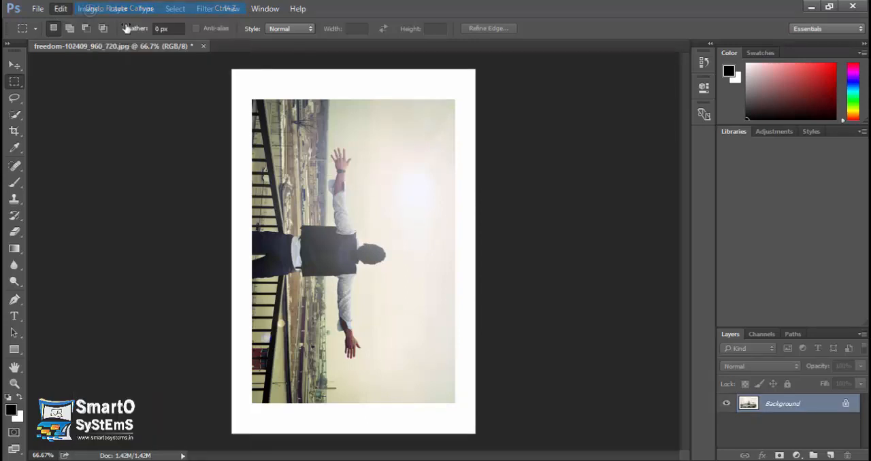
Step: Rotate the whole image 90° counter clockwise, and undo that rotation
click(88, 8)
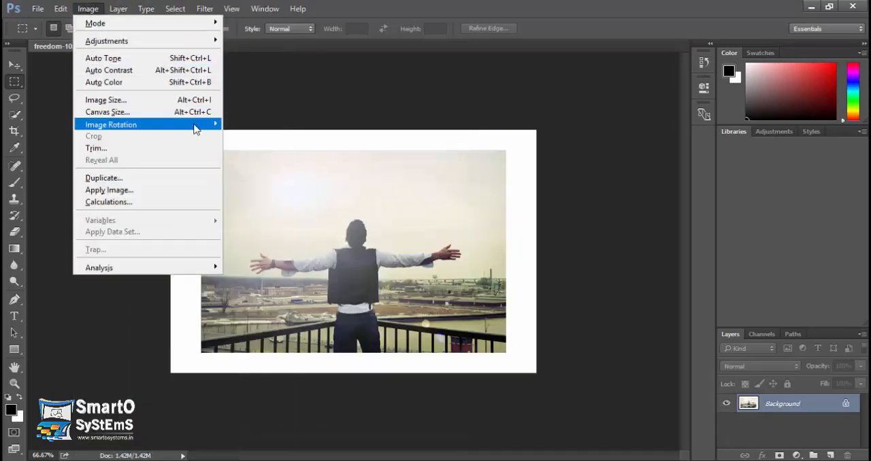
mouse_move(197, 128)
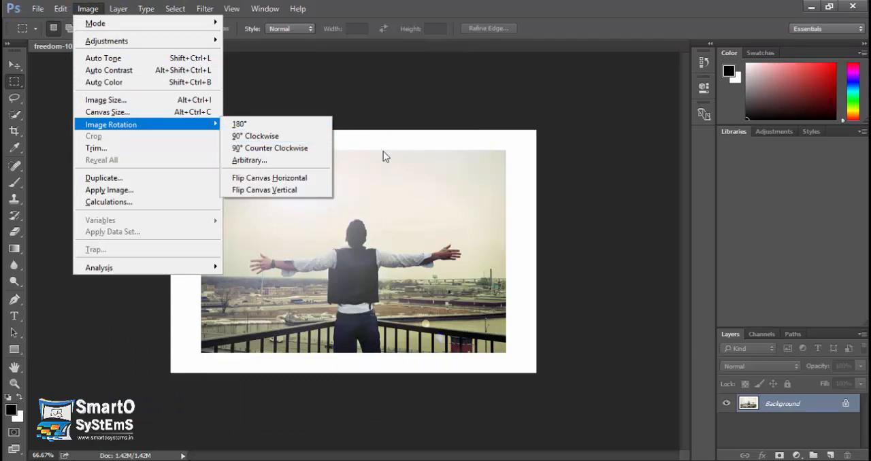
click(305, 148)
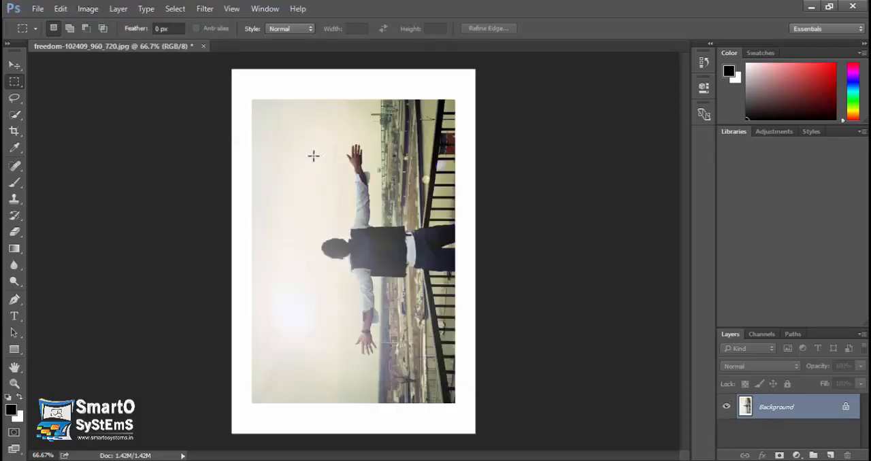
click(88, 8)
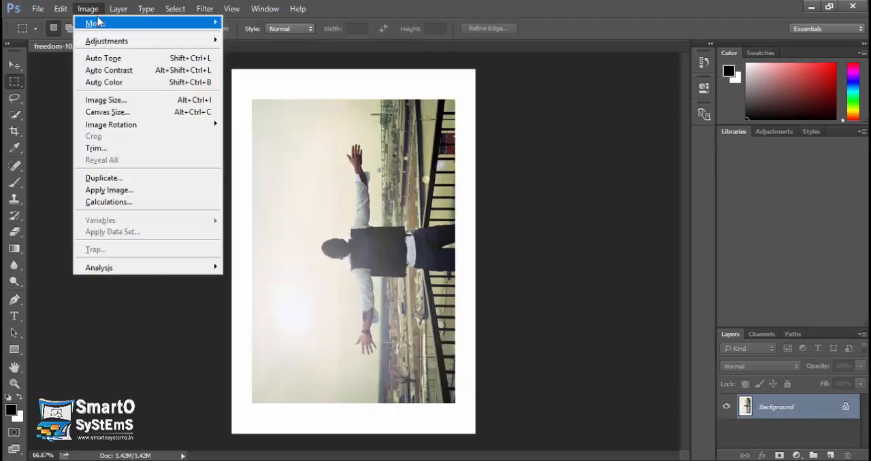
mouse_move(60, 10)
click(92, 8)
Step: Rotate the canvas by an arbitrary angle of 45° clockwise, and undo that rotation
click(87, 8)
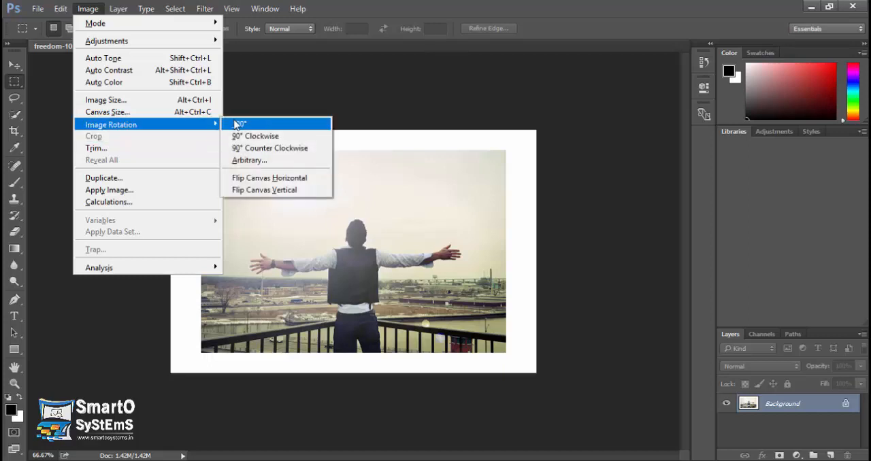
click(263, 163)
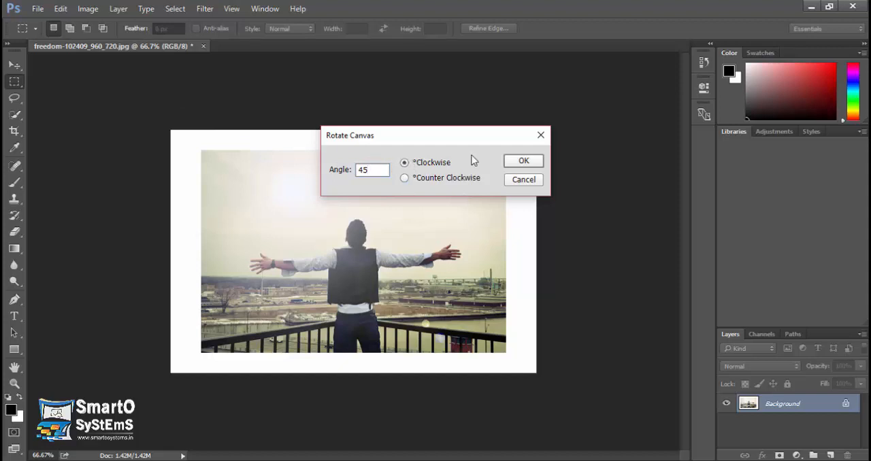
click(521, 162)
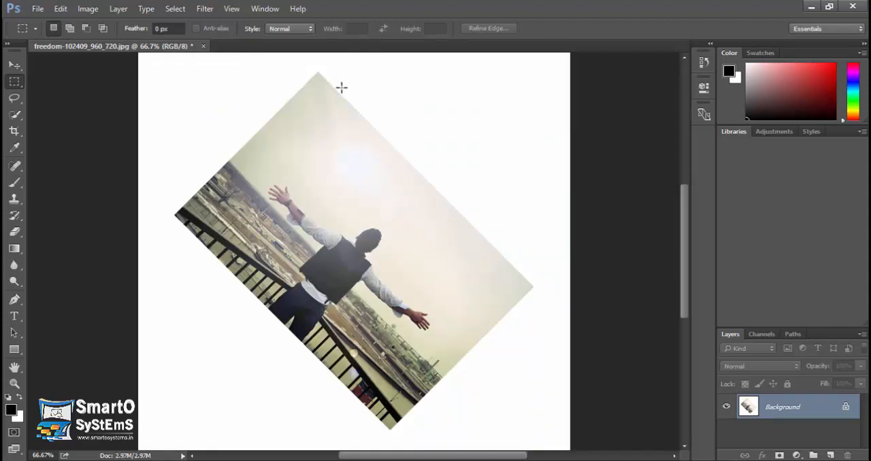
key(ctrl+z)
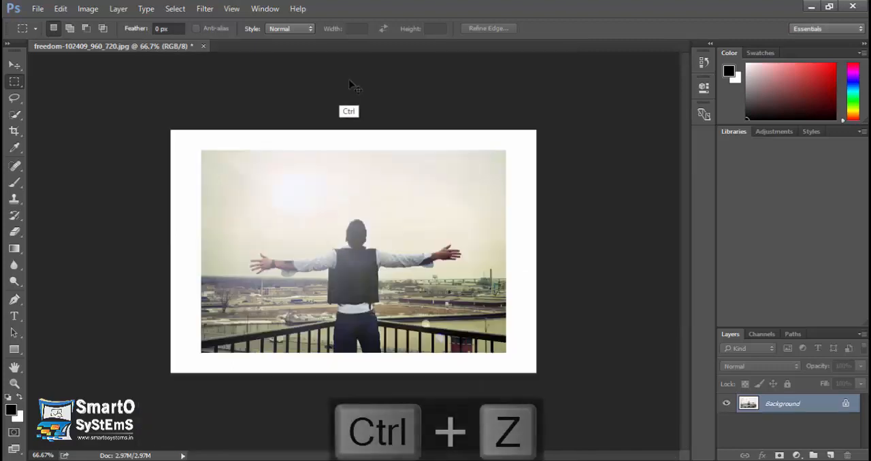
Step: Flip the whole canvas horizontally
click(97, 7)
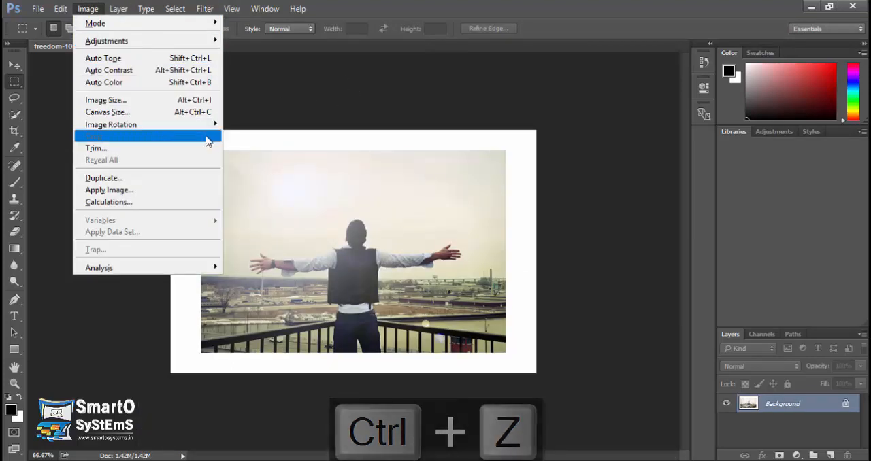
click(209, 129)
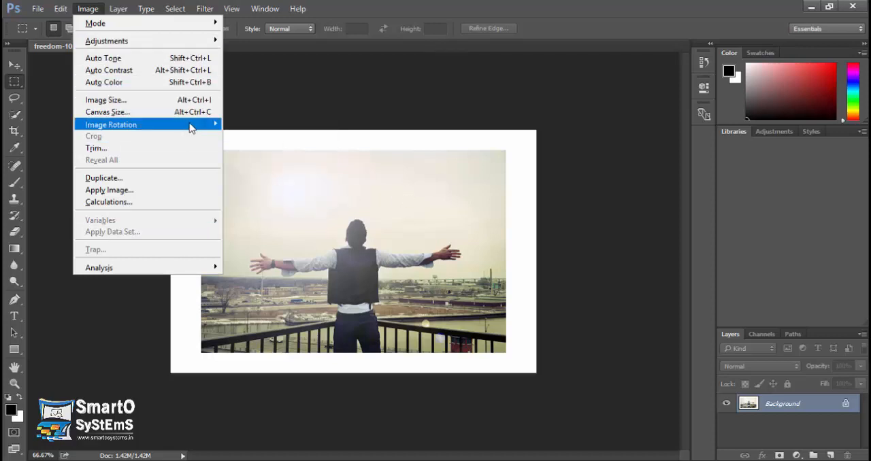
mouse_move(191, 126)
click(261, 178)
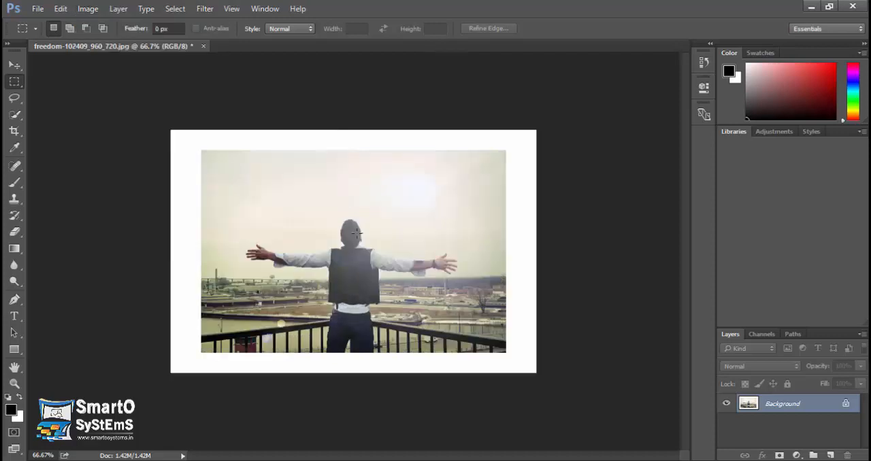
Step: Flip the whole canvas vertically, and undo that flip
click(94, 8)
mouse_move(192, 127)
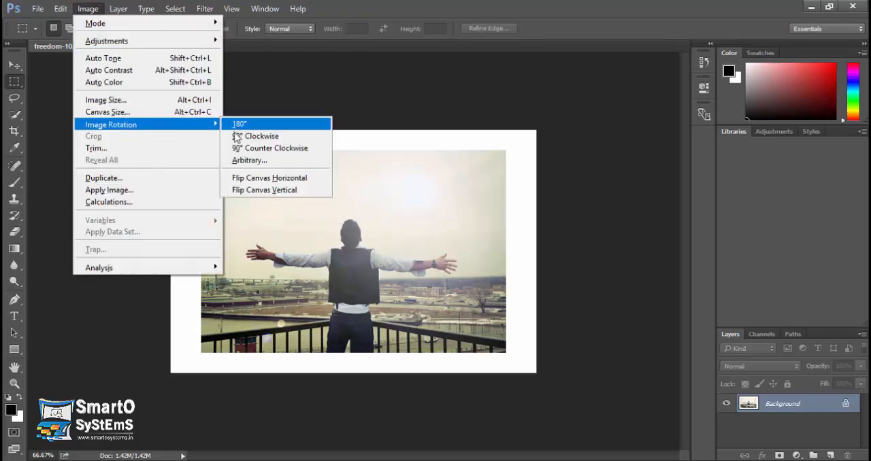
click(251, 190)
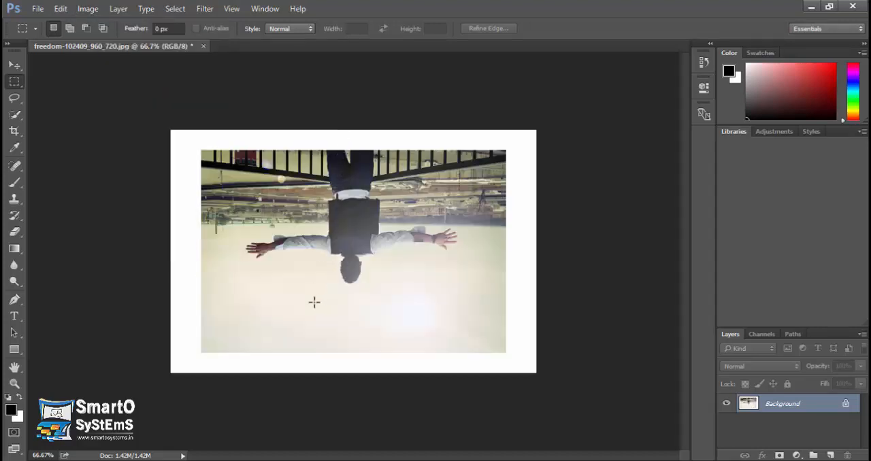
click(60, 8)
click(79, 19)
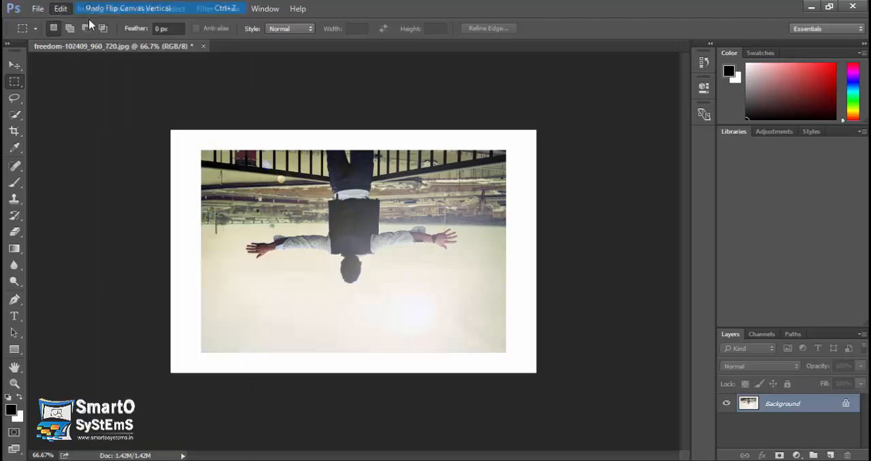
Step: Make a rectangular marquee selection over the photo's full height and shift it to frame the man with both outstretched arms
click(88, 9)
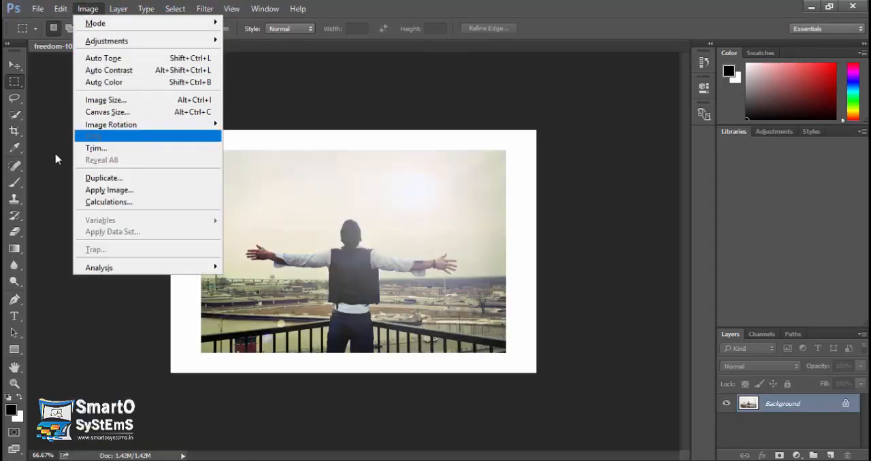
click(15, 134)
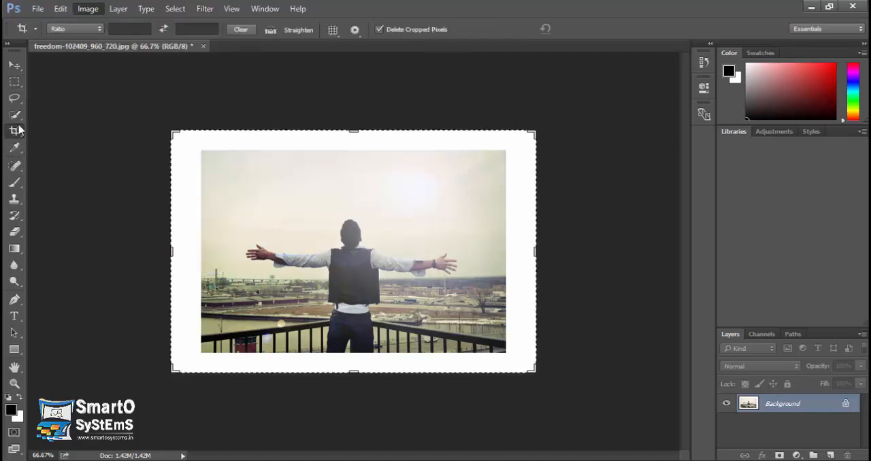
click(15, 83)
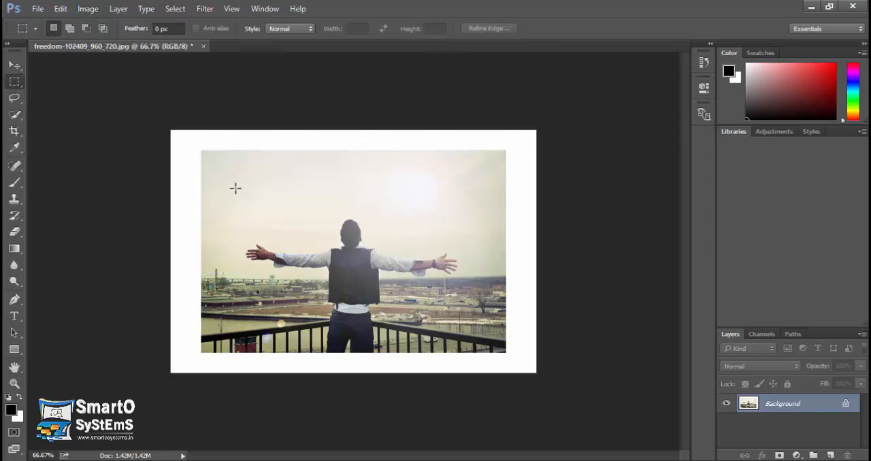
drag(200, 150, 433, 354)
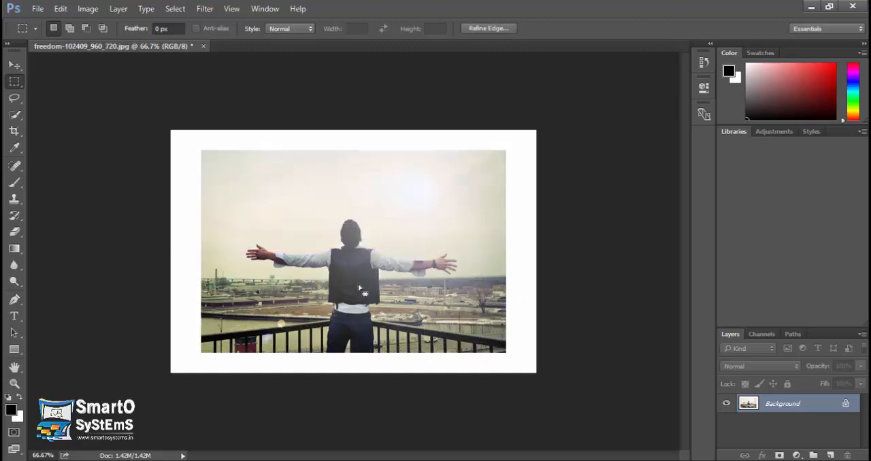
drag(364, 292, 400, 291)
Step: Crop the image to the rectangular selection and deselect it
click(88, 8)
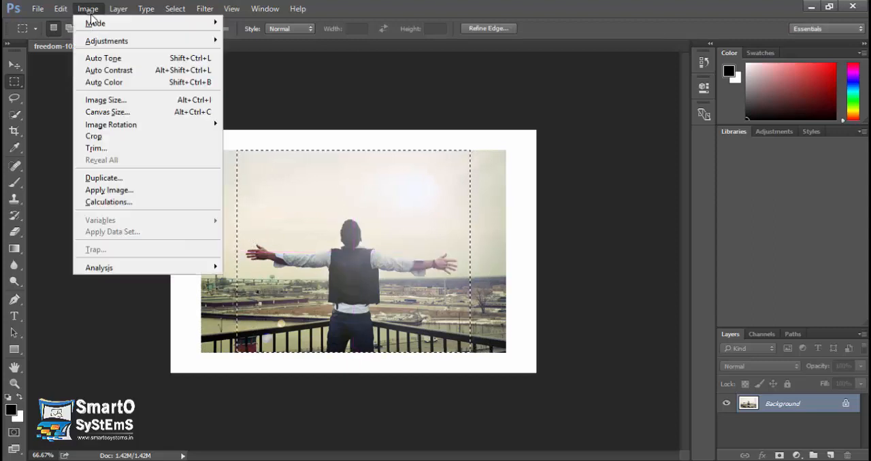
click(123, 137)
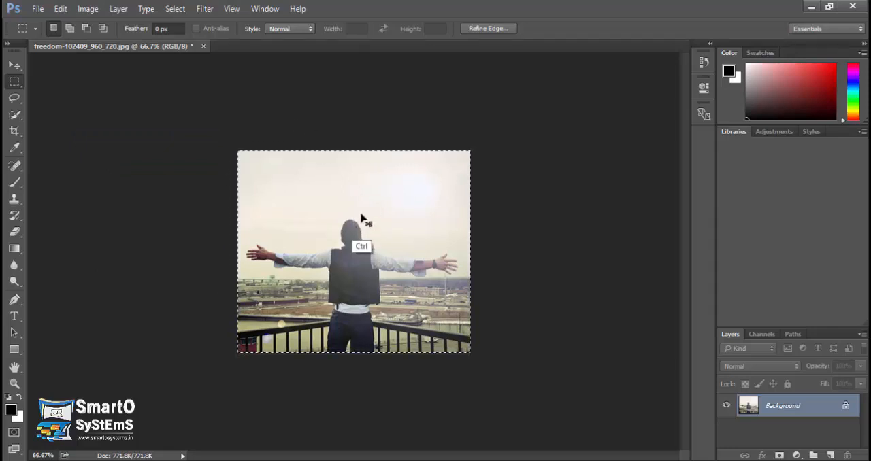
key(ctrl+d)
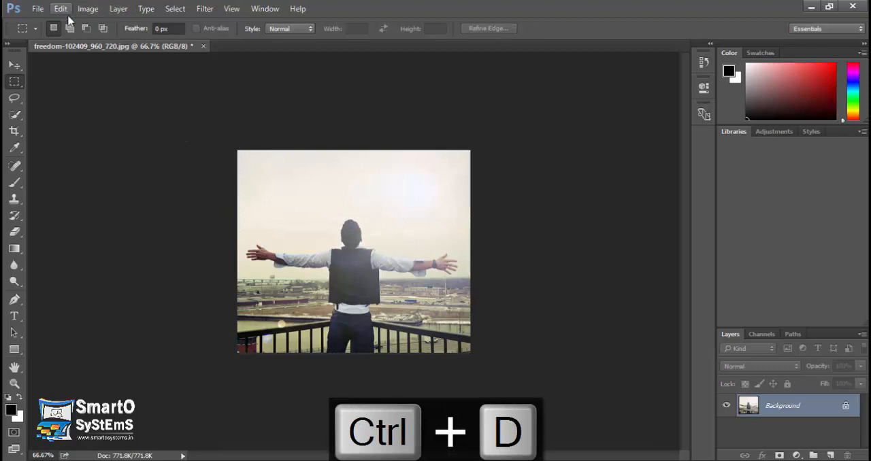
Step: Check the Crop command with nothing selected, and step back to the image state before the crop
click(89, 8)
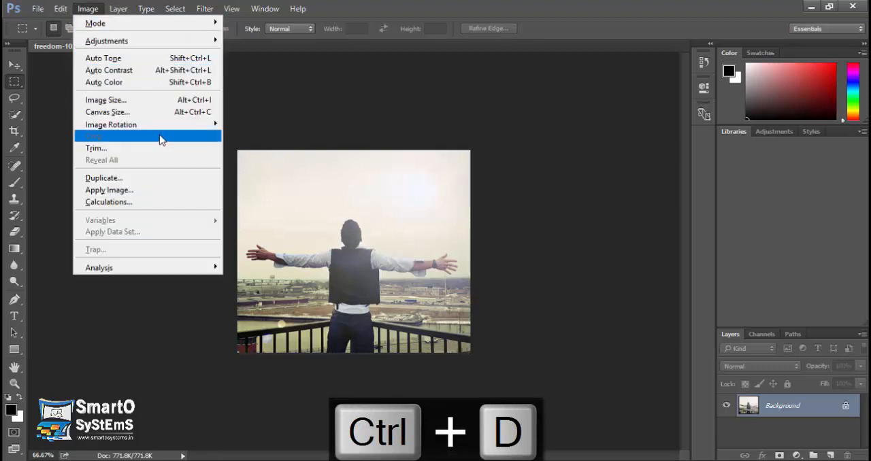
click(403, 6)
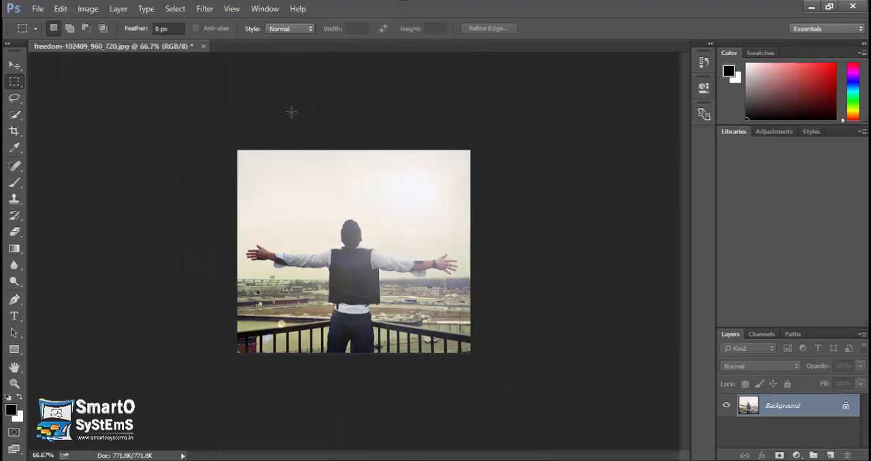
key(ctrl+alt+z)
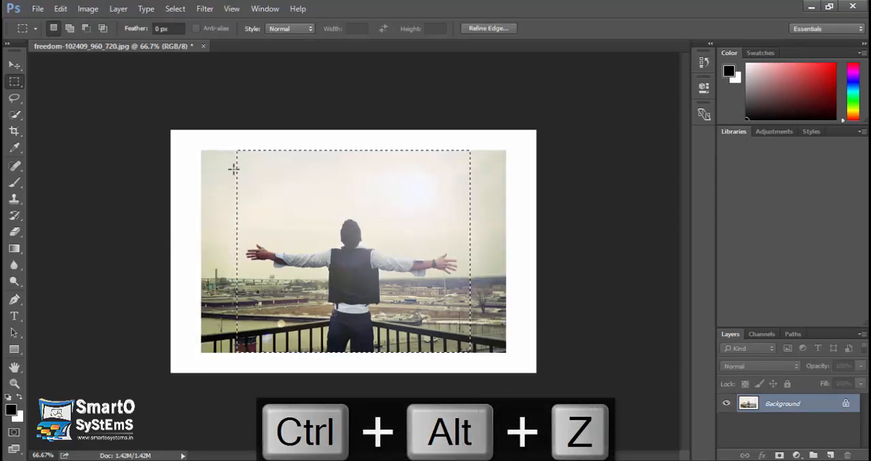
Step: Cancel closing the photo document and clear its rectangular selection
click(14, 65)
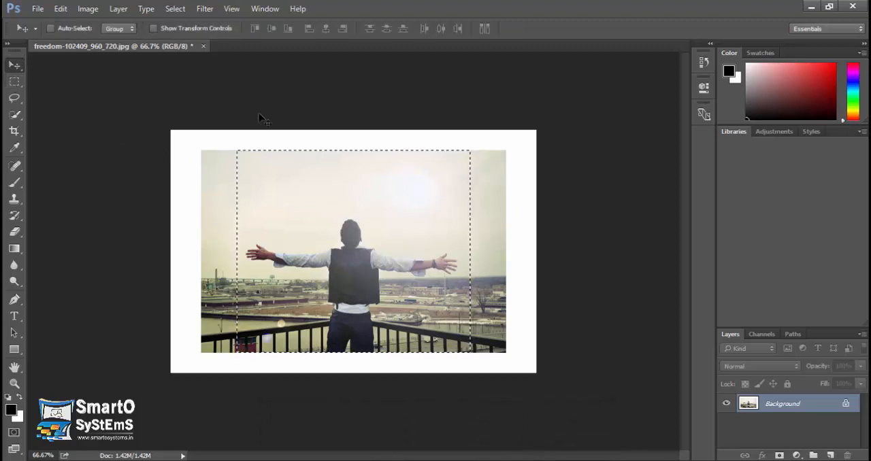
click(203, 45)
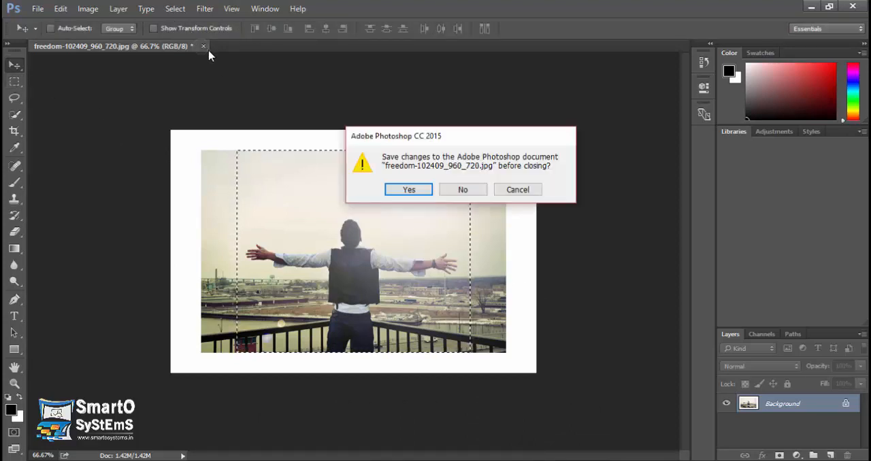
click(508, 192)
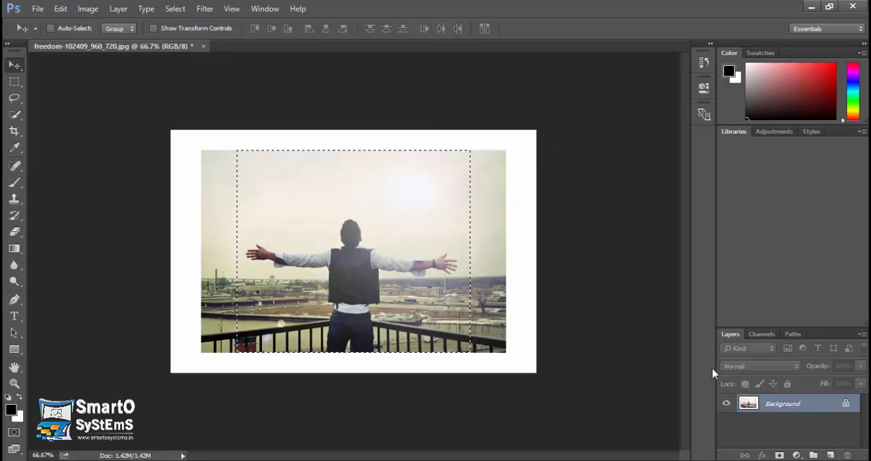
key(ctrl+d)
Step: Create a new 7 × 5 inch RGB document at 300 pixels/inch with a white background, and activate the Brush tool
key(ctrl+n)
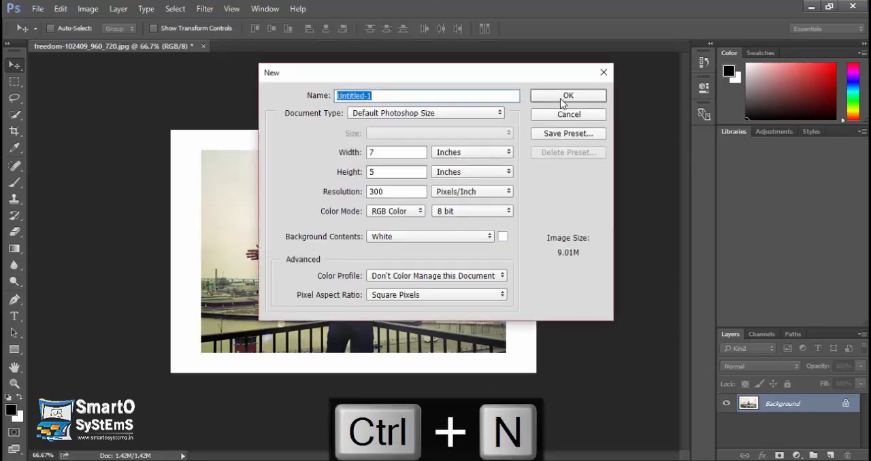
click(560, 99)
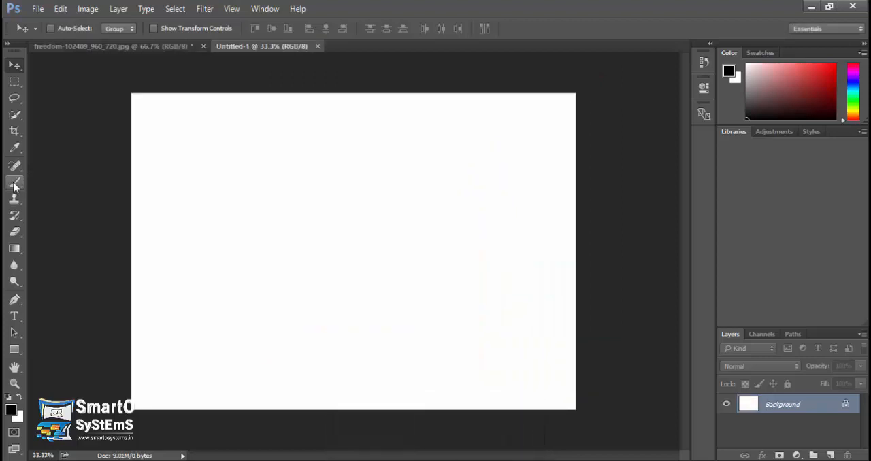
click(15, 184)
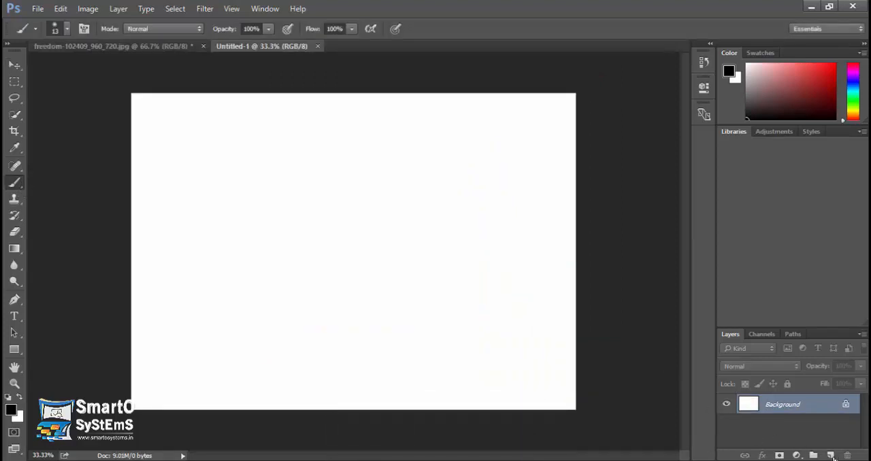
Step: Add a new empty layer and delete the Background layer so the canvas is transparent
click(830, 455)
click(824, 426)
click(847, 455)
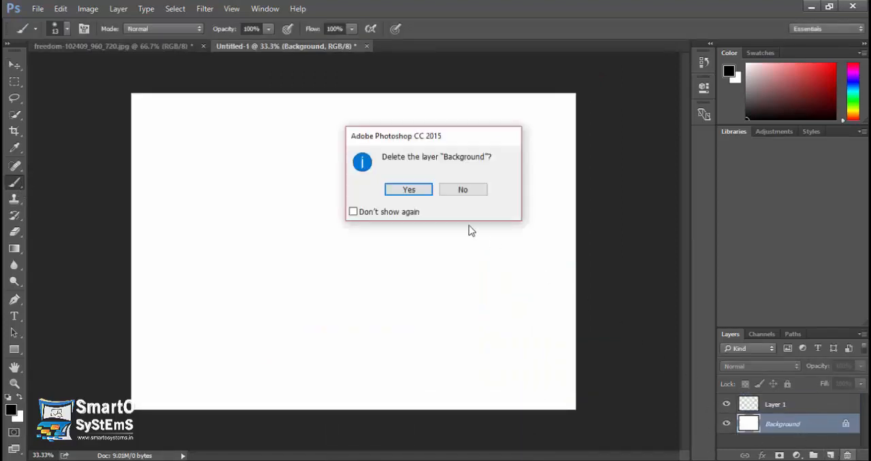
click(413, 193)
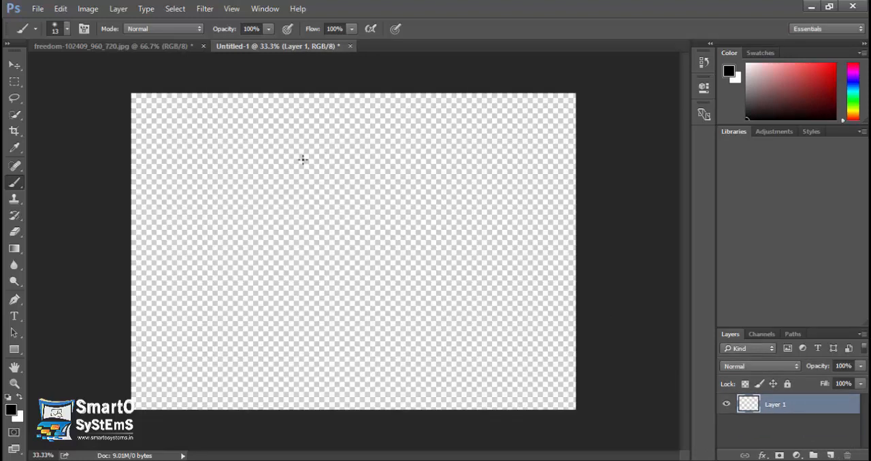
Step: Paint an oval outline surrounded by a jagged outline with two lines running down to the canvas's lower edge
mouse_move(325, 141)
mouse_down()
mouse_move(282, 172)
mouse_move(329, 244)
mouse_move(418, 184)
mouse_move(325, 151)
mouse_up()
mouse_move(339, 123)
mouse_down()
mouse_move(245, 172)
mouse_move(268, 185)
mouse_move(279, 268)
mouse_up()
mouse_move(291, 239)
mouse_down()
mouse_move(306, 289)
mouse_move(336, 288)
mouse_move(352, 410)
mouse_up()
mouse_move(343, 121)
mouse_down()
mouse_move(428, 116)
mouse_move(409, 140)
mouse_move(451, 178)
mouse_move(454, 219)
mouse_up()
mouse_move(465, 247)
mouse_down()
mouse_move(426, 239)
mouse_move(413, 276)
mouse_move(433, 411)
mouse_up()
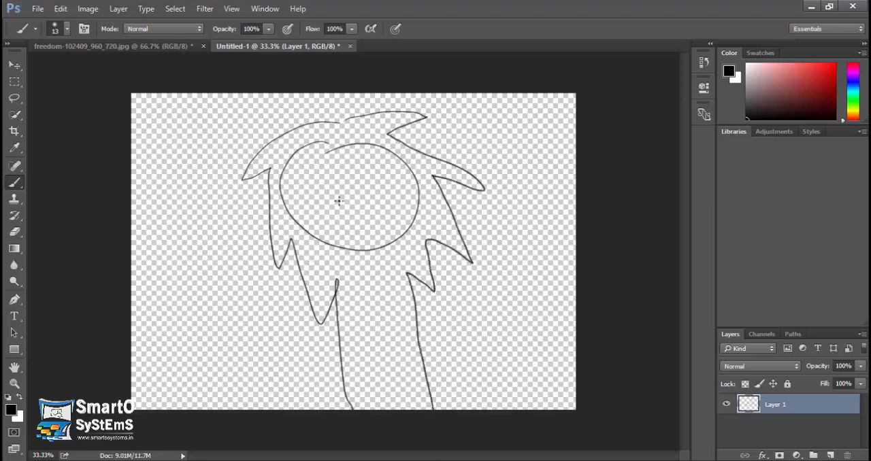
Step: Paint three small squares between two curved bands inside the oval, plus an arch at its lower edge and a stroke along its top
mouse_move(310, 183)
mouse_down()
mouse_move(332, 179)
mouse_move(331, 193)
mouse_move(349, 194)
mouse_move(351, 176)
mouse_move(341, 174)
mouse_move(363, 187)
mouse_move(376, 169)
mouse_up()
mouse_move(286, 170)
mouse_down()
mouse_move(318, 174)
mouse_move(393, 146)
mouse_up()
mouse_move(296, 209)
mouse_down()
mouse_move(368, 201)
mouse_move(411, 166)
mouse_up()
mouse_move(365, 243)
mouse_down()
mouse_move(375, 217)
mouse_move(387, 250)
mouse_up()
drag(320, 141, 368, 141)
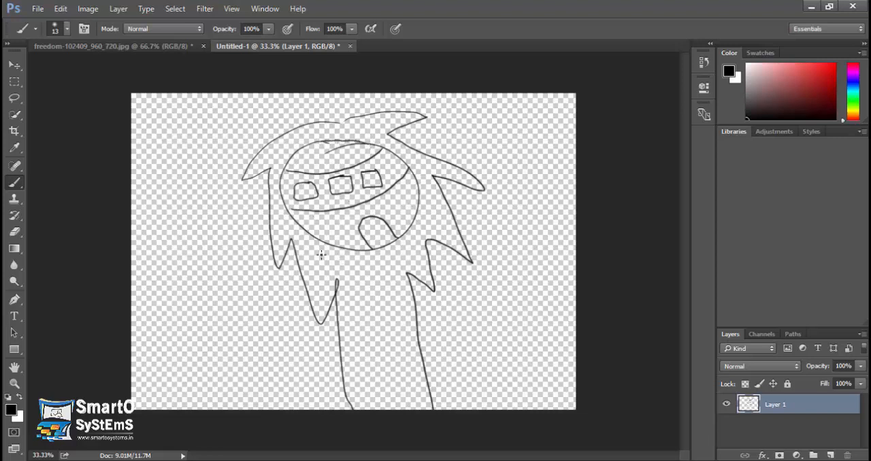
Step: Paint slanted hatching strokes trailing down below the oval
mouse_move(315, 231)
mouse_down()
mouse_move(378, 360)
mouse_move(353, 320)
mouse_up()
drag(349, 229, 385, 330)
mouse_move(390, 236)
mouse_down()
mouse_move(415, 238)
mouse_move(437, 332)
mouse_up()
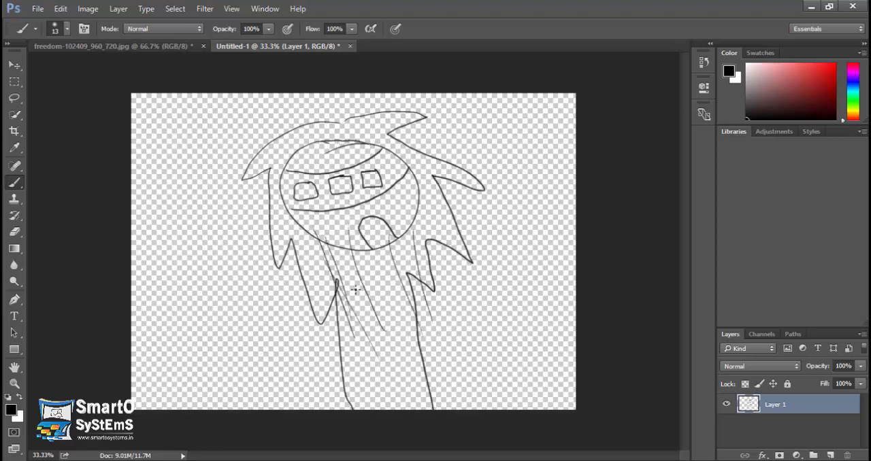
drag(355, 290, 366, 374)
drag(383, 326, 402, 364)
drag(397, 313, 411, 351)
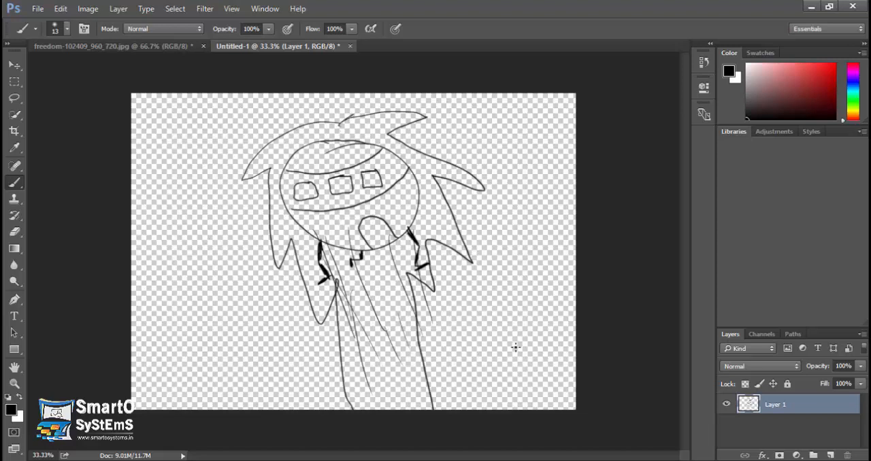
Step: Trim the document based on transparent pixels on the top, bottom, left and right sides
click(88, 8)
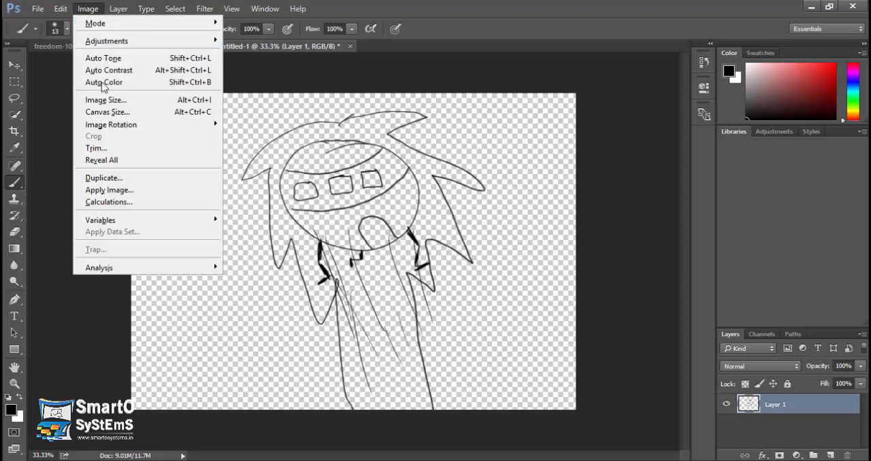
click(95, 148)
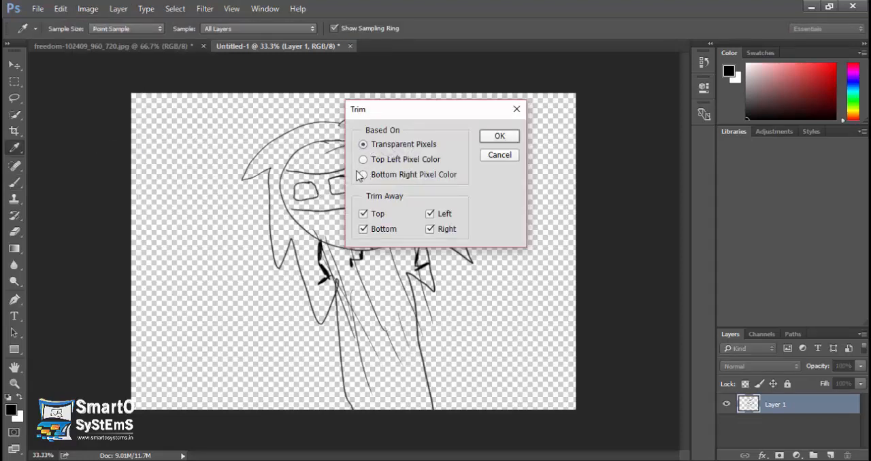
click(500, 137)
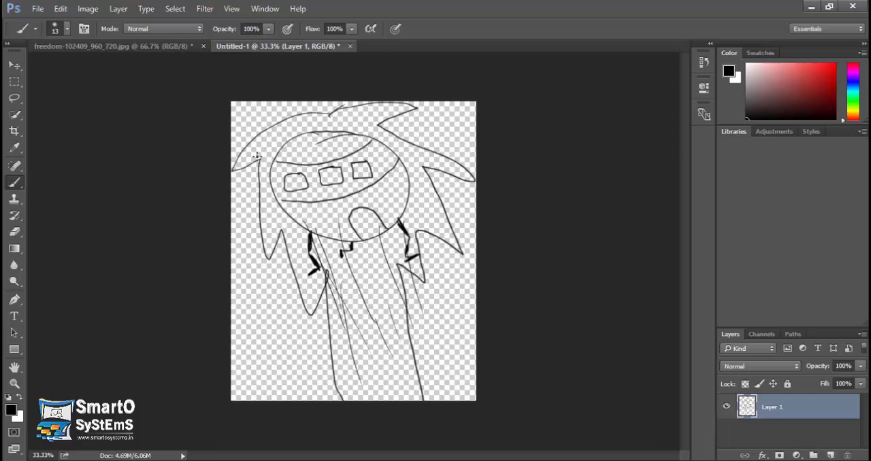
Step: Close the drawing and the freedom-102409_960_720.jpg photo without saving either of them
click(349, 46)
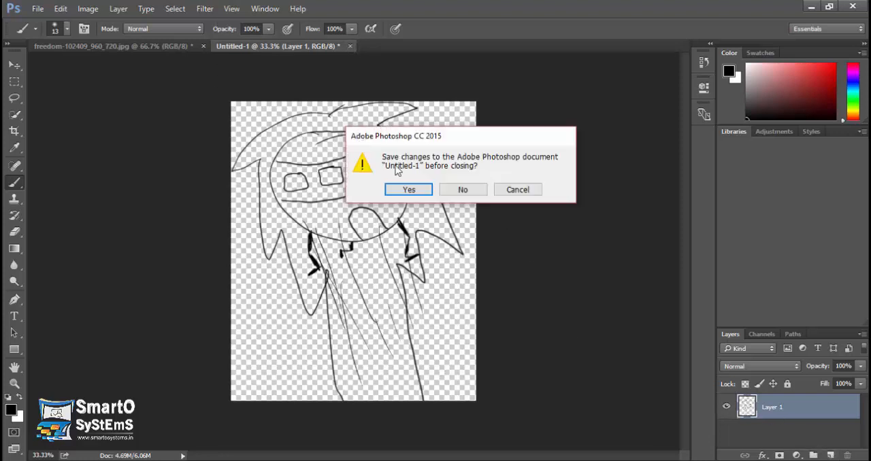
click(458, 190)
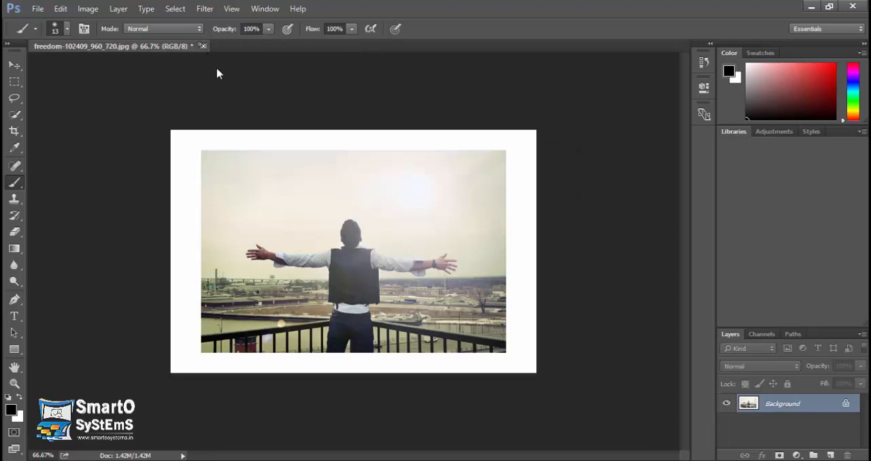
click(202, 45)
click(459, 190)
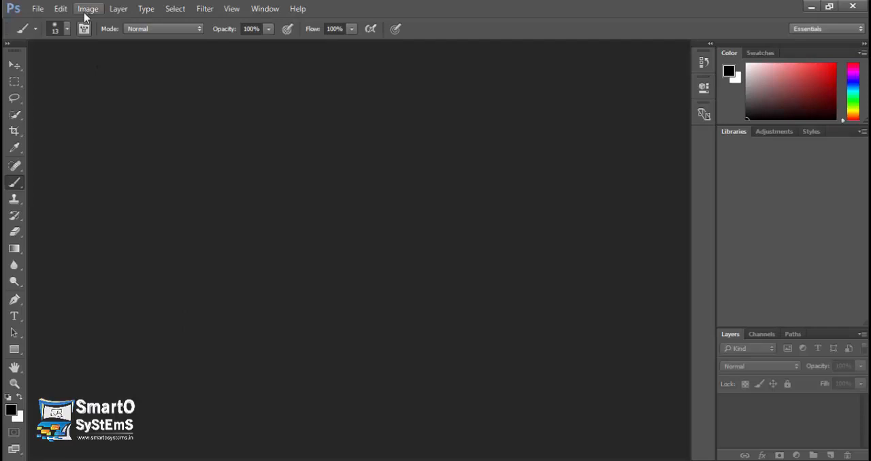
click(86, 12)
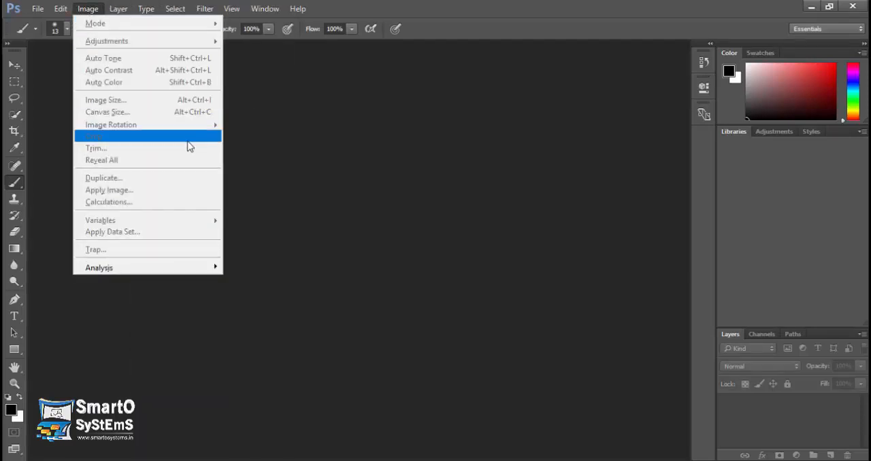
click(271, 144)
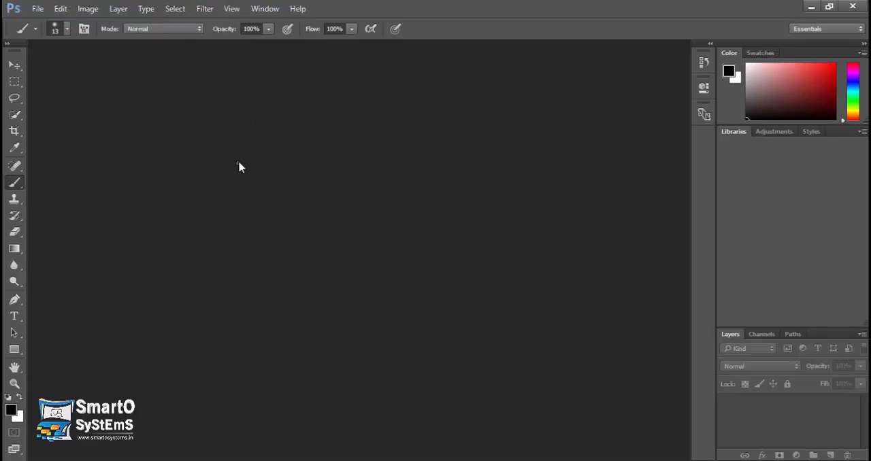
double_click(238, 167)
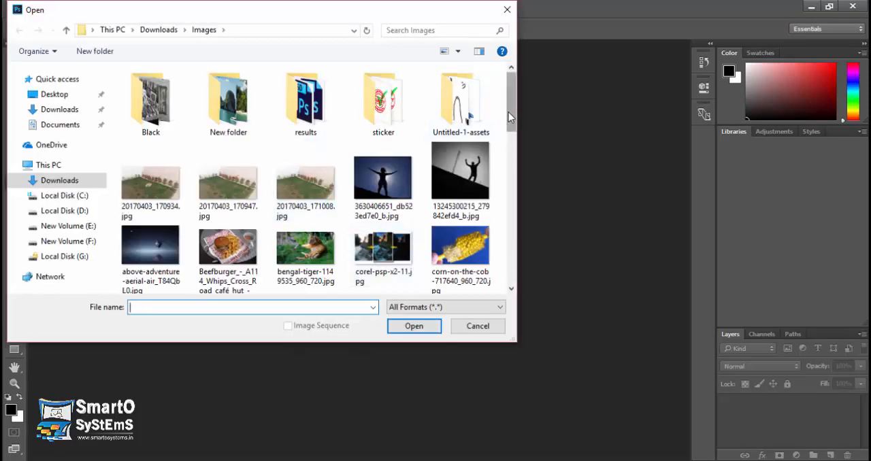
mouse_move(508, 112)
mouse_down()
mouse_move(507, 137)
mouse_move(515, 108)
mouse_up()
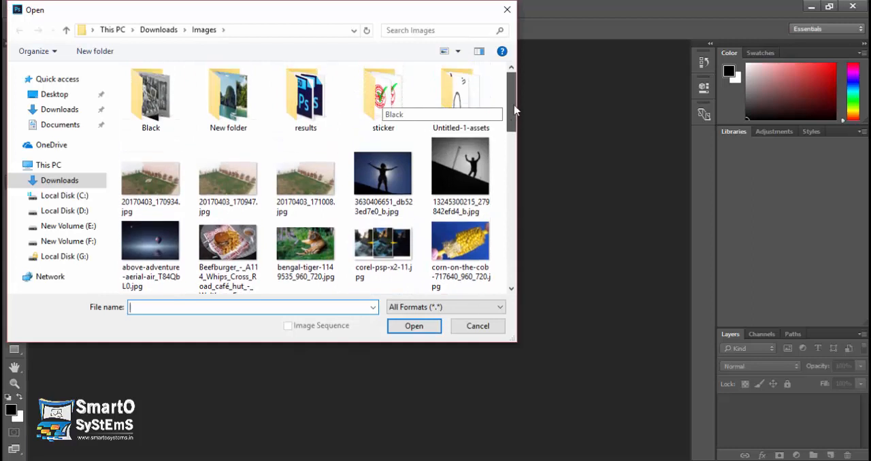
click(507, 9)
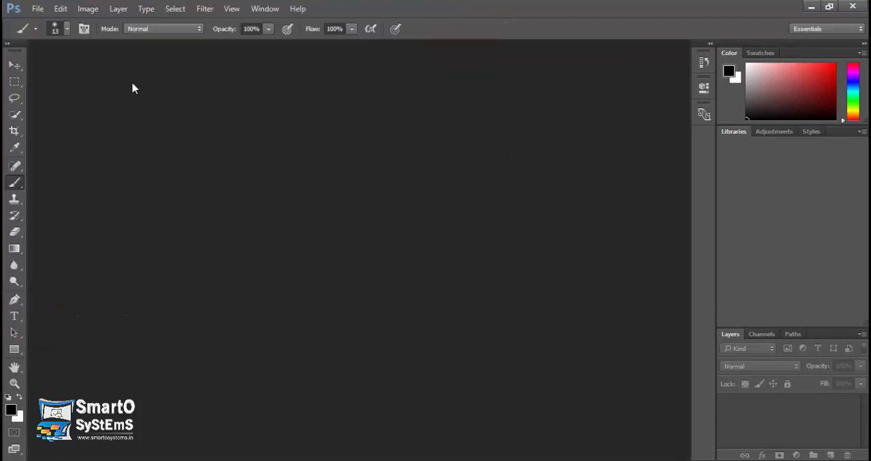
Step: Create a new document of the International Paper type and float it in its own window
click(36, 9)
click(44, 22)
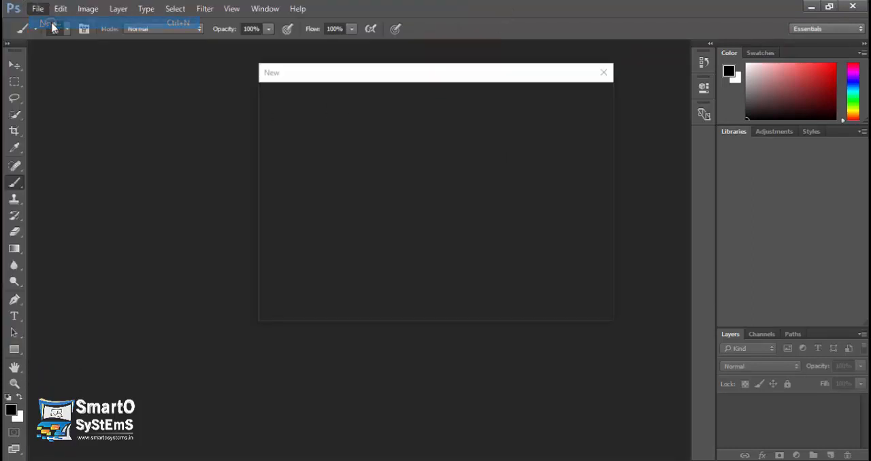
click(410, 113)
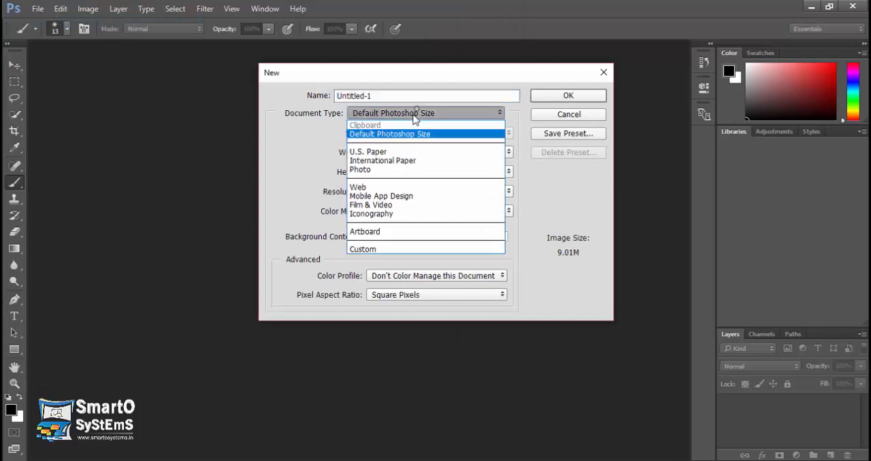
click(396, 154)
click(545, 99)
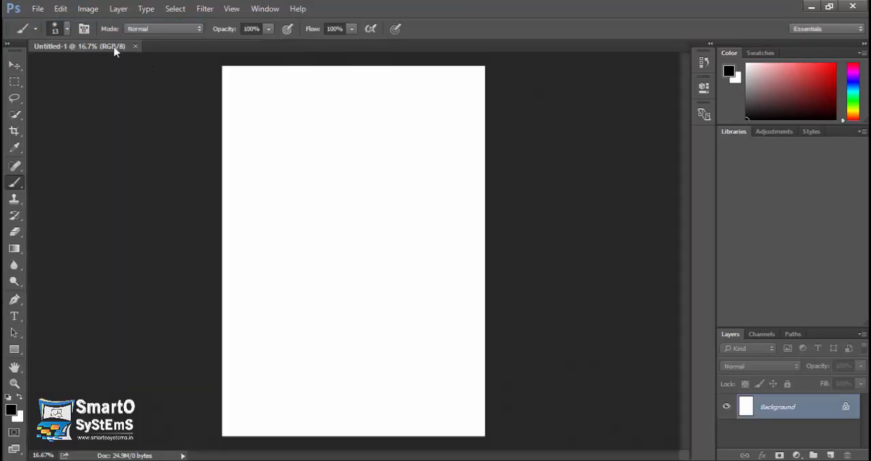
drag(114, 52, 136, 80)
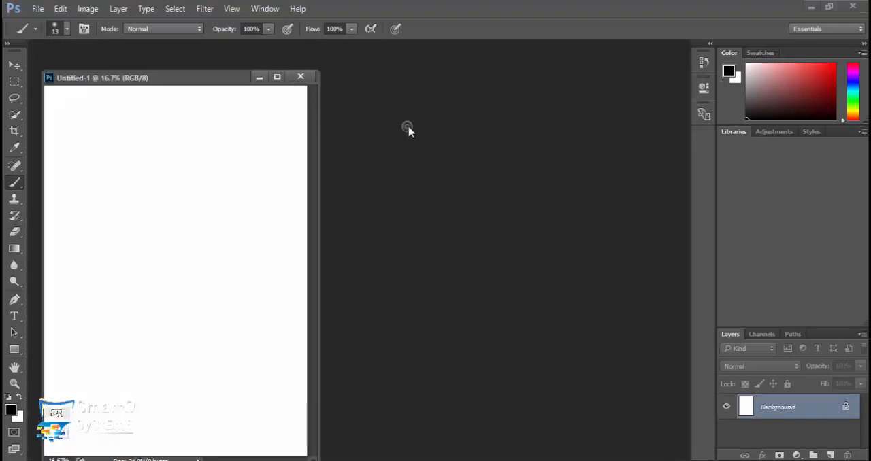
double_click(408, 129)
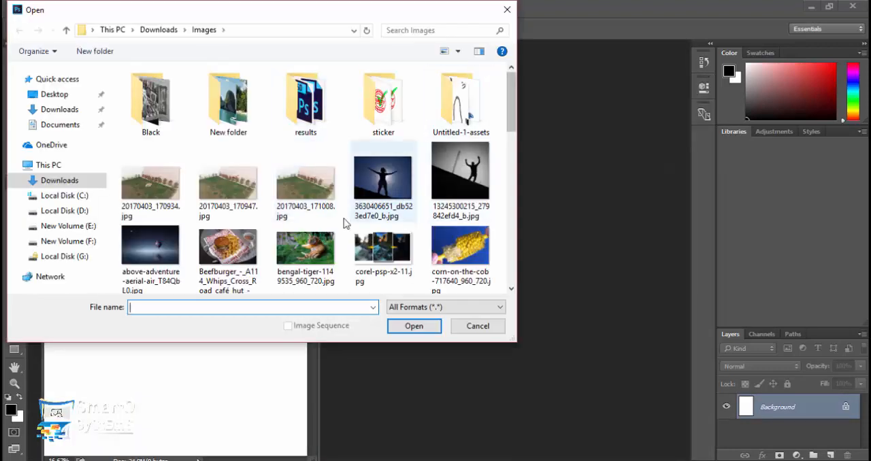
click(314, 260)
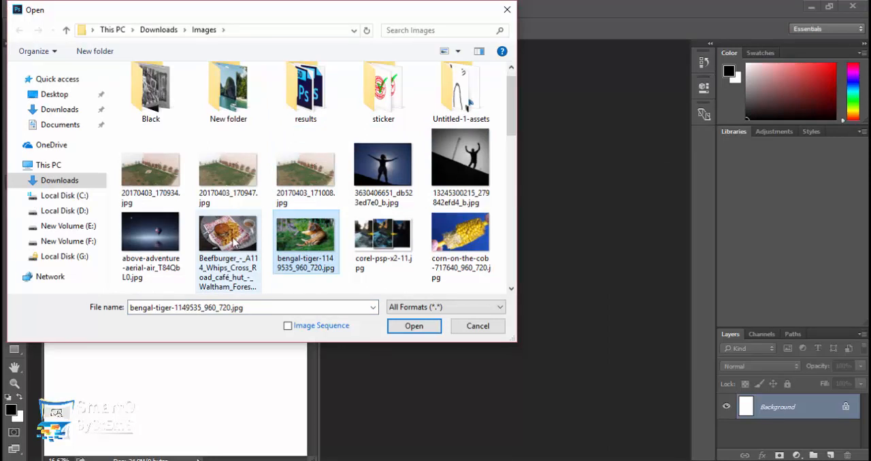
ctrl+click(237, 239)
ctrl+click(150, 232)
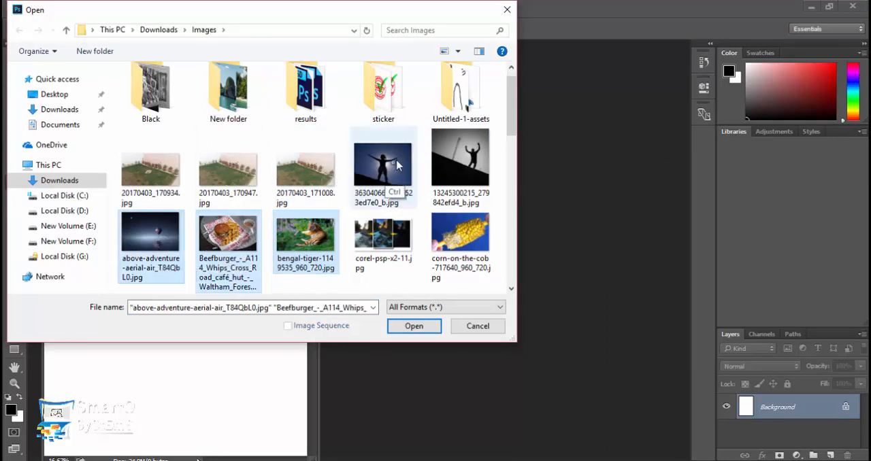
ctrl+click(393, 163)
click(476, 146)
ctrl+click(383, 163)
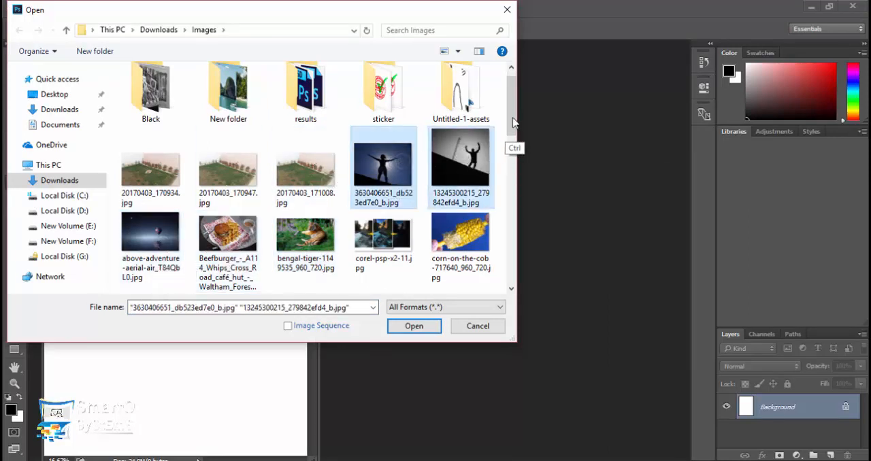
Step: Add f2.jpg, face.jpg and freedom-102409_960_720.jpg to the files selected for opening
scroll(514, 139, down, 3)
ctrl+click(460, 143)
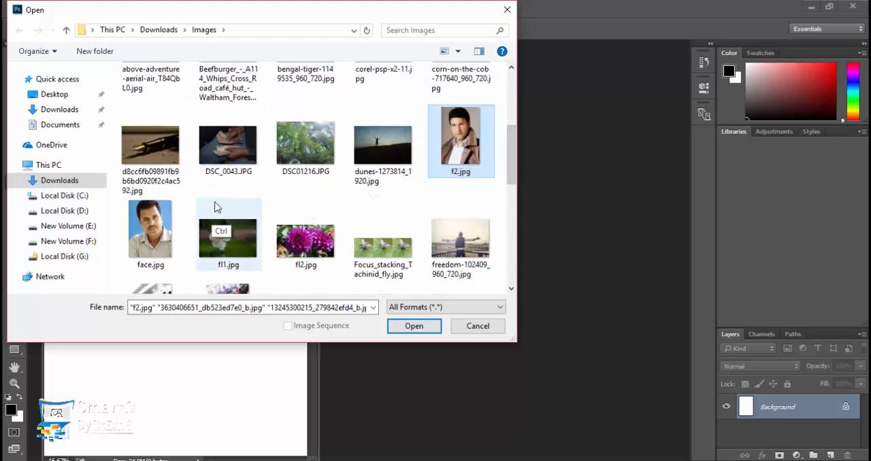
ctrl+click(159, 221)
ctrl+click(472, 213)
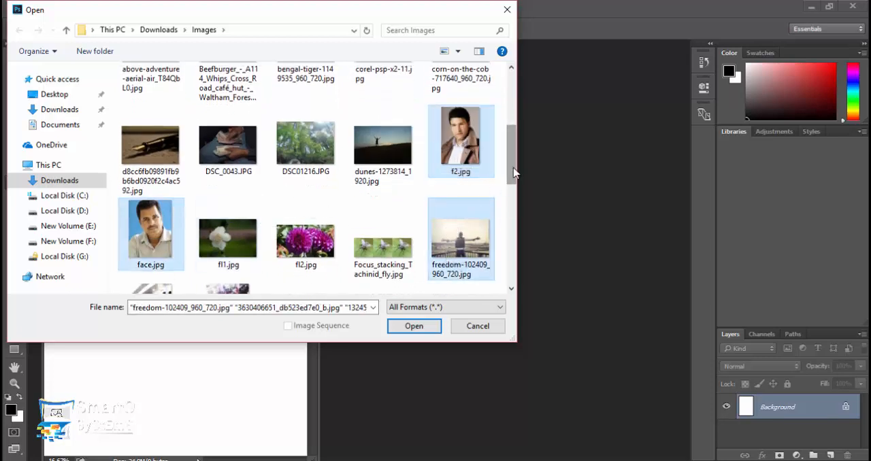
Step: Add IMG_20150720_225032, IMG_20150721_232831, IMG_20151012_142704 and IMG_20151108_174752.jpg to the selection and open all the selected images
scroll(514, 173, down, 3)
ctrl+click(228, 119)
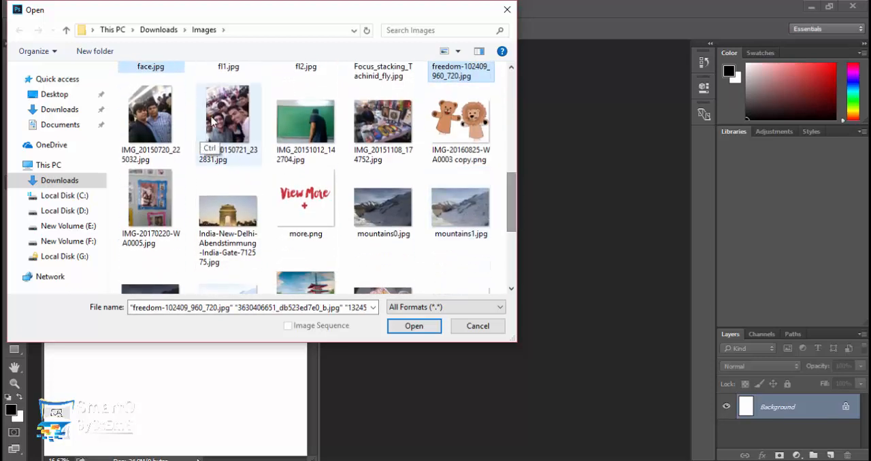
ctrl+click(152, 123)
ctrl+click(316, 132)
ctrl+click(384, 129)
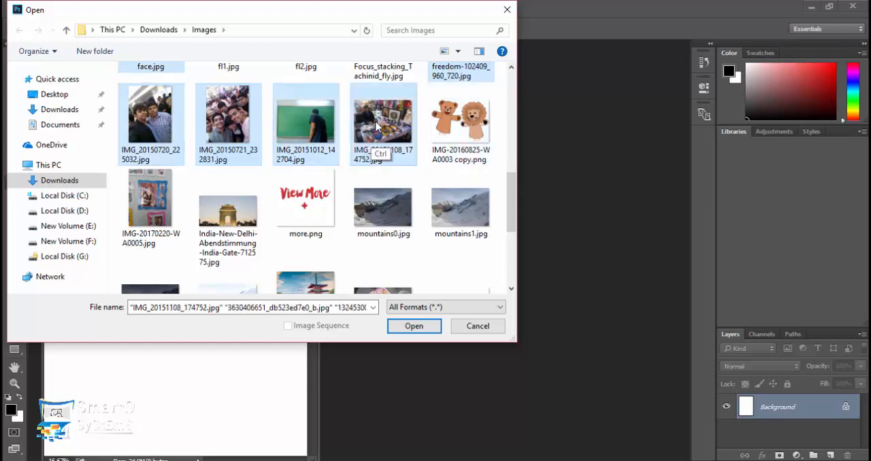
click(414, 325)
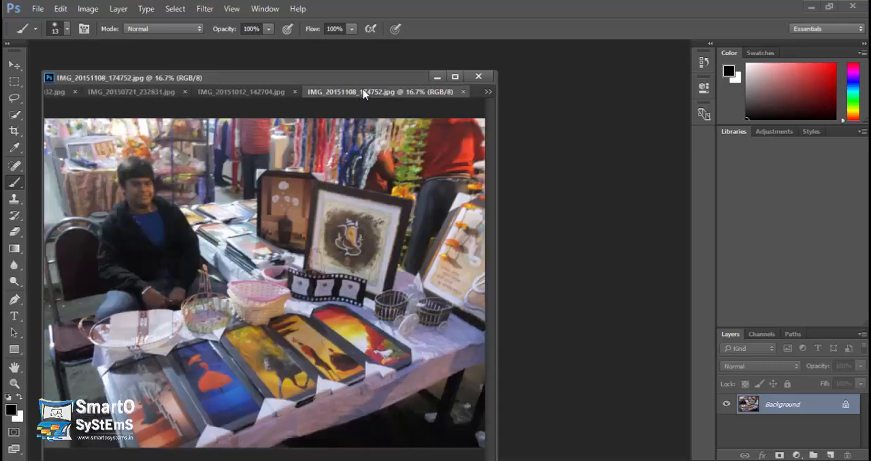
Step: Detach the opened photos from the shared tab group into floating windows, leaving the blank Untitled-1 document in its own window
drag(364, 94, 442, 131)
drag(290, 93, 355, 130)
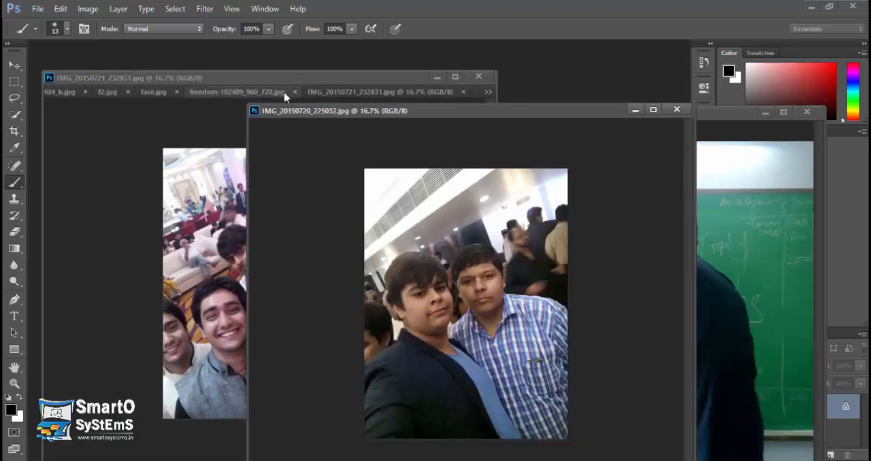
drag(284, 96, 501, 50)
drag(320, 94, 408, 114)
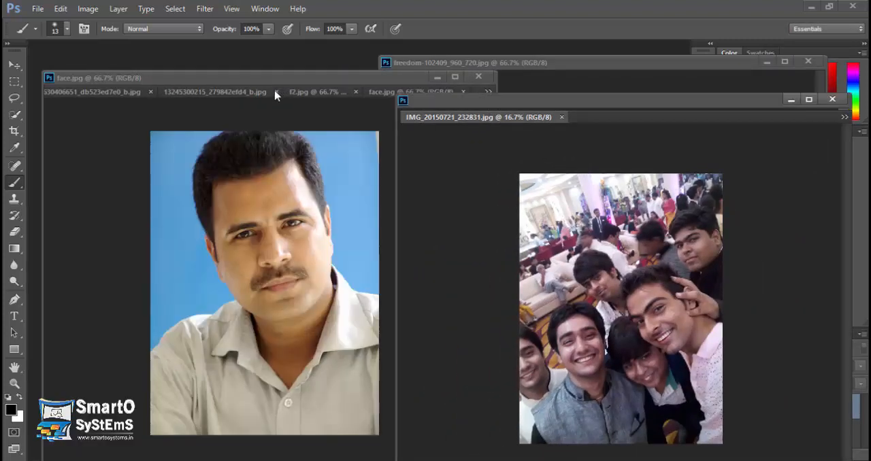
drag(276, 95, 421, 107)
drag(225, 89, 467, 94)
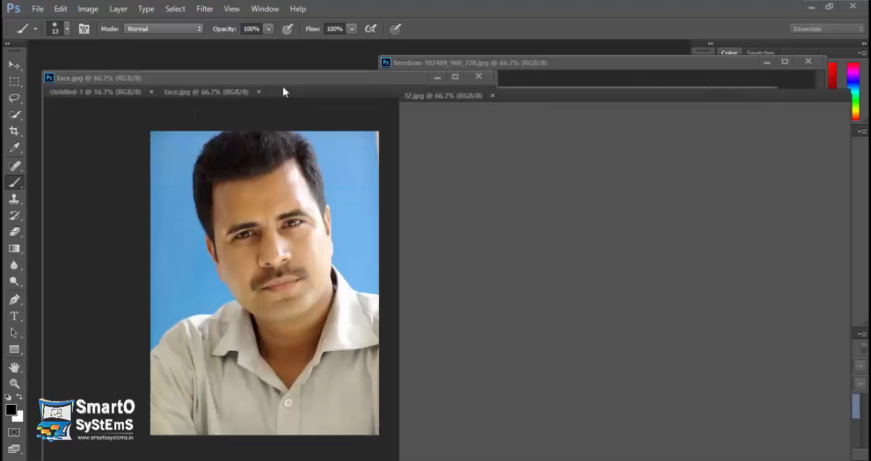
drag(230, 91, 530, 155)
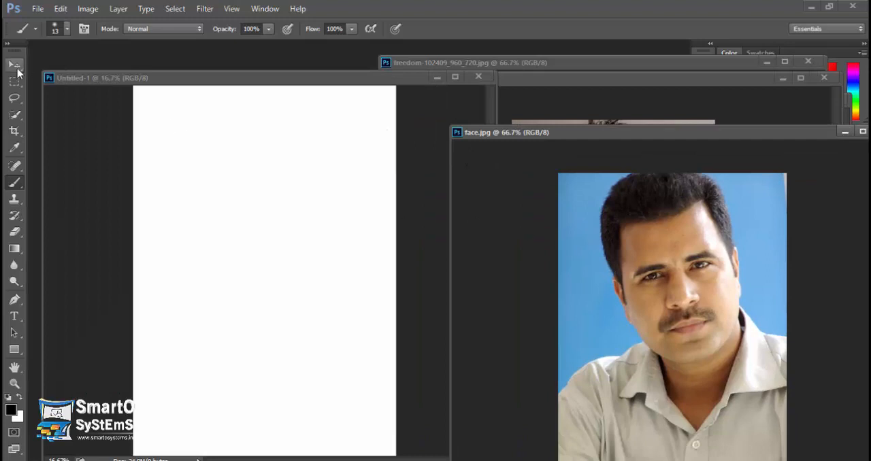
Step: Copy the face.jpg portrait and the brown-coat portrait into Untitled-1 with the Move tool, closing each source image
click(17, 68)
drag(573, 226, 355, 223)
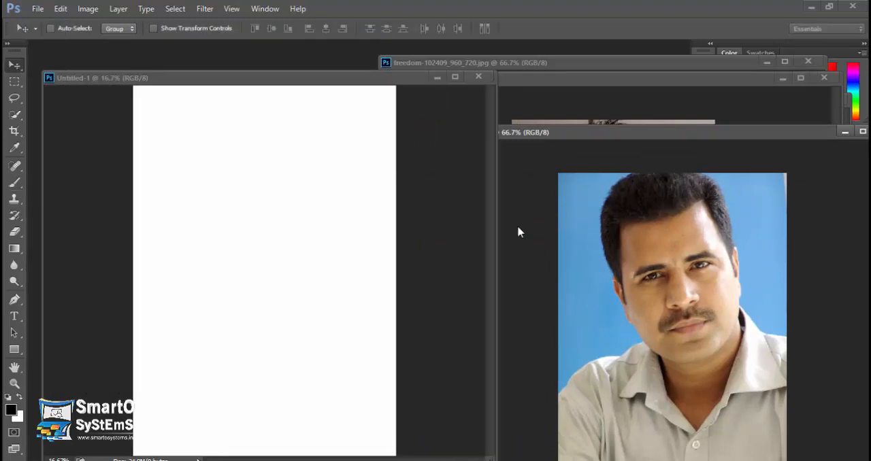
drag(666, 139, 349, 153)
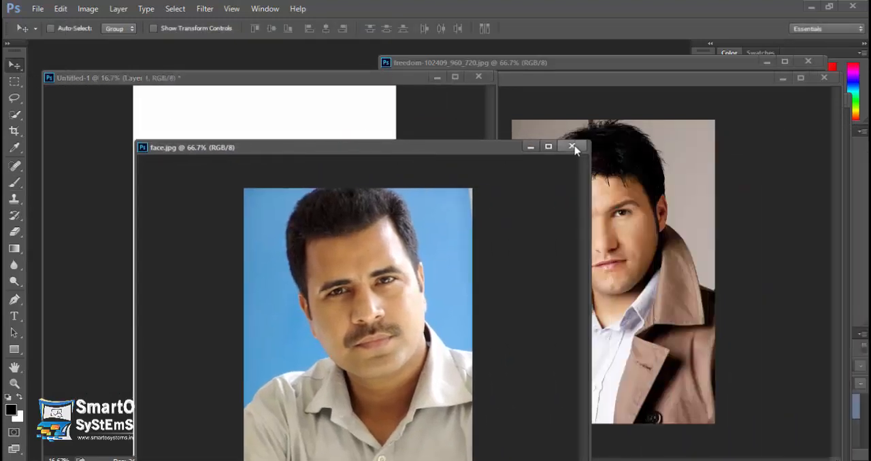
click(570, 146)
drag(608, 175, 313, 194)
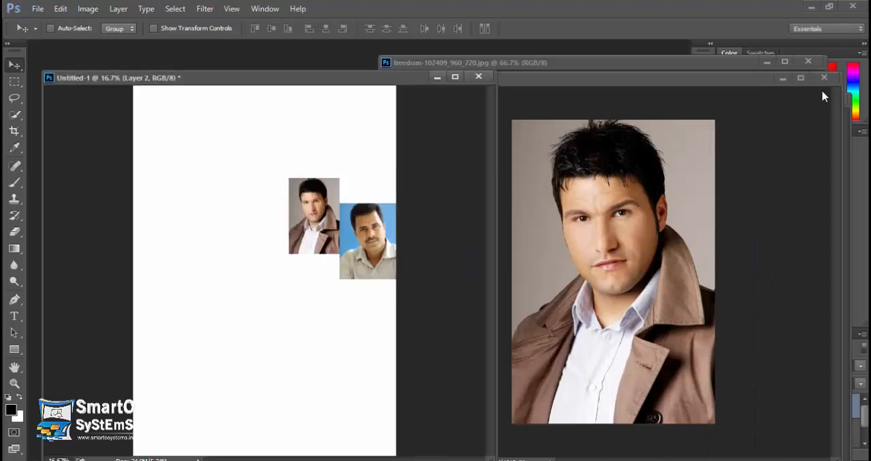
click(823, 78)
Step: Copy the blue-sky and black-and-white silhouette photos into Untitled-1, closing each source image
drag(601, 189, 251, 270)
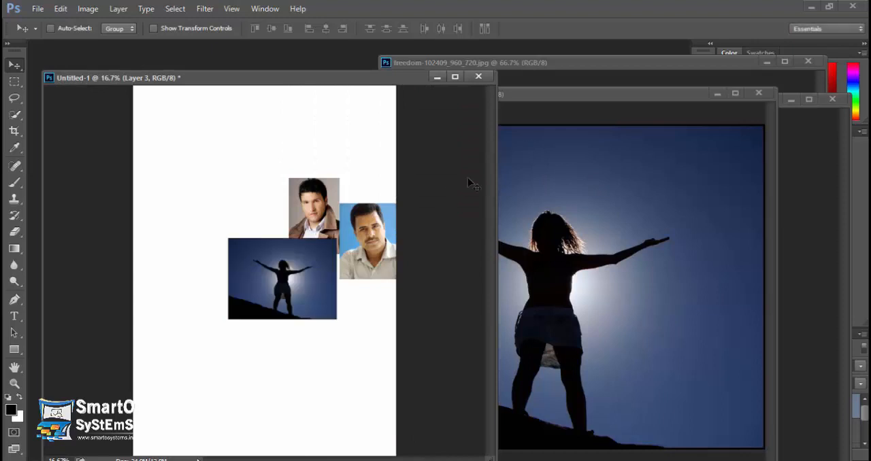
click(759, 94)
drag(606, 181, 229, 196)
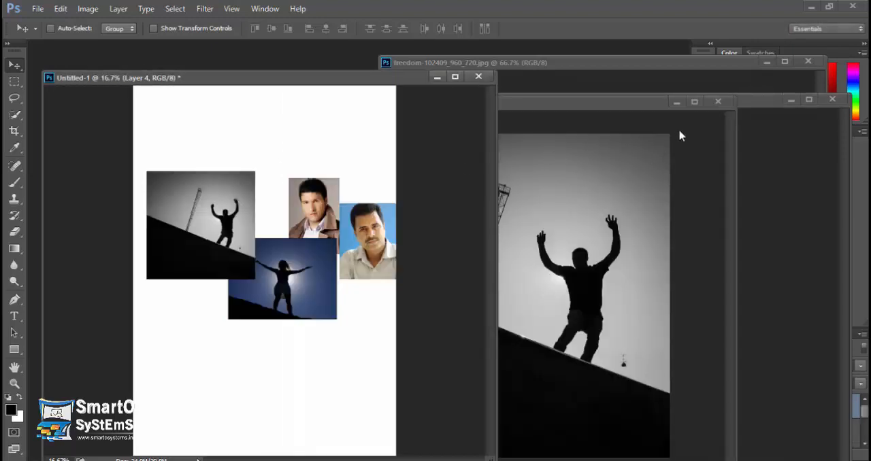
click(718, 101)
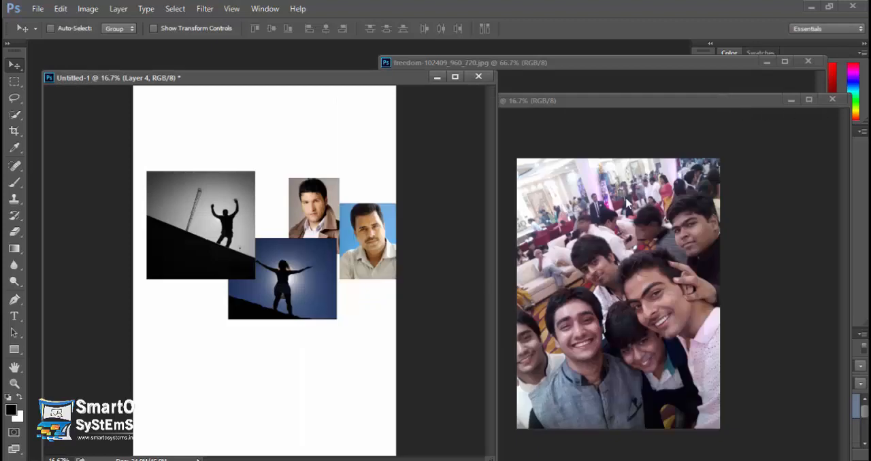
Step: Copy the large group selfie and freedom-102409_960_720.jpg into Untitled-1, closing each source image
drag(627, 203, 334, 151)
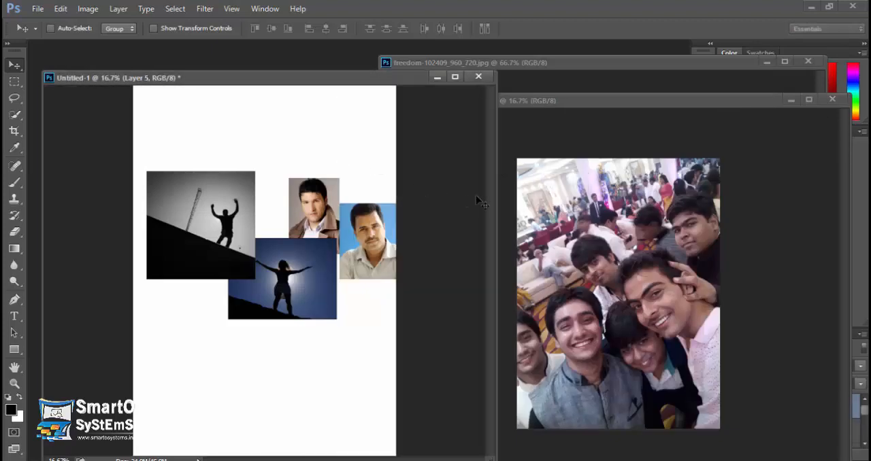
click(831, 99)
click(641, 293)
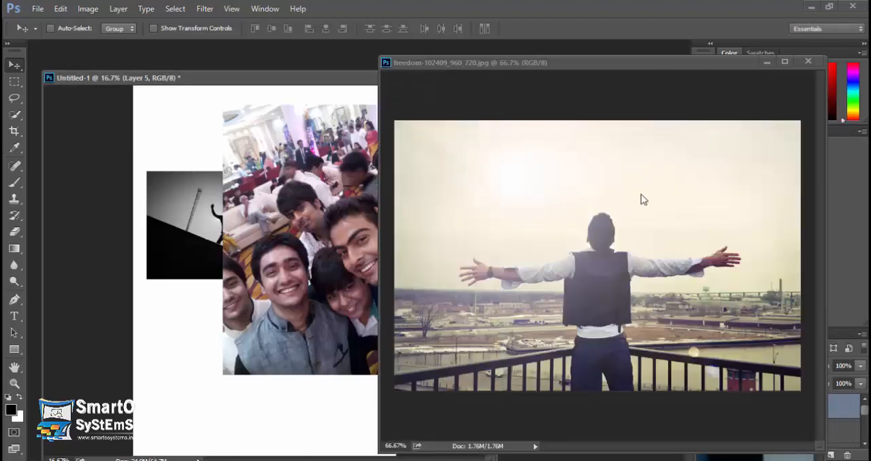
drag(296, 257, 297, 258)
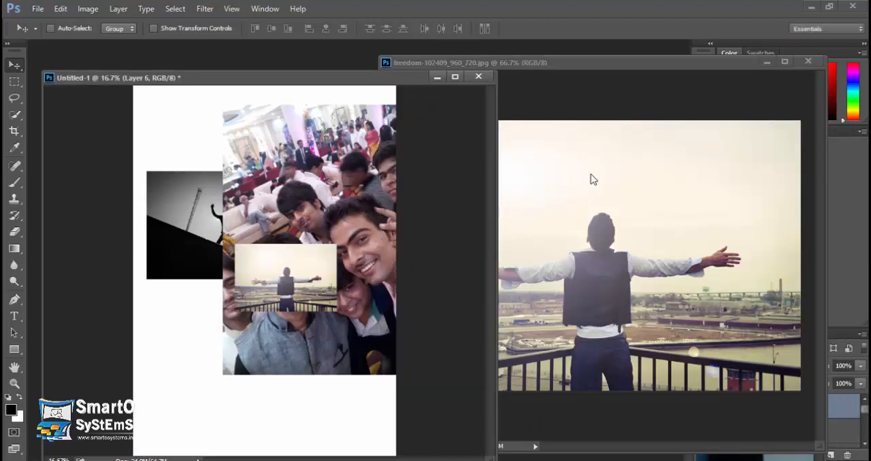
click(807, 61)
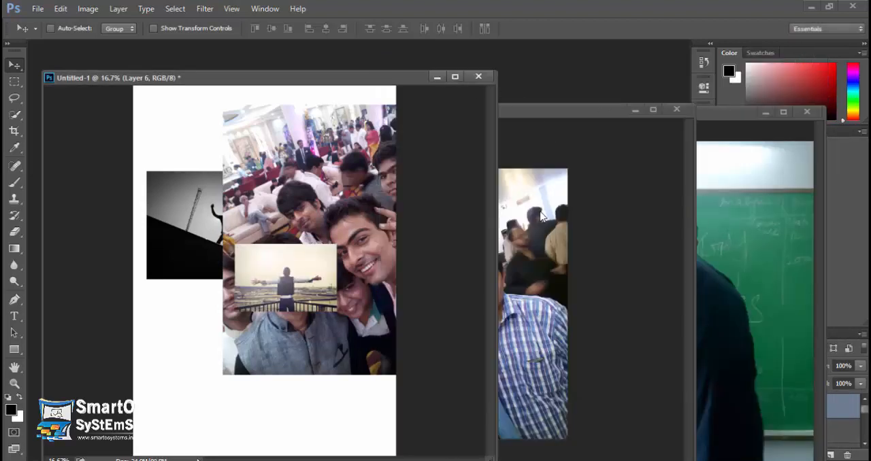
Step: Copy the selfie with the blue checked shirt into the lower part of Untitled-1 and close its source image
click(542, 217)
drag(542, 216, 338, 289)
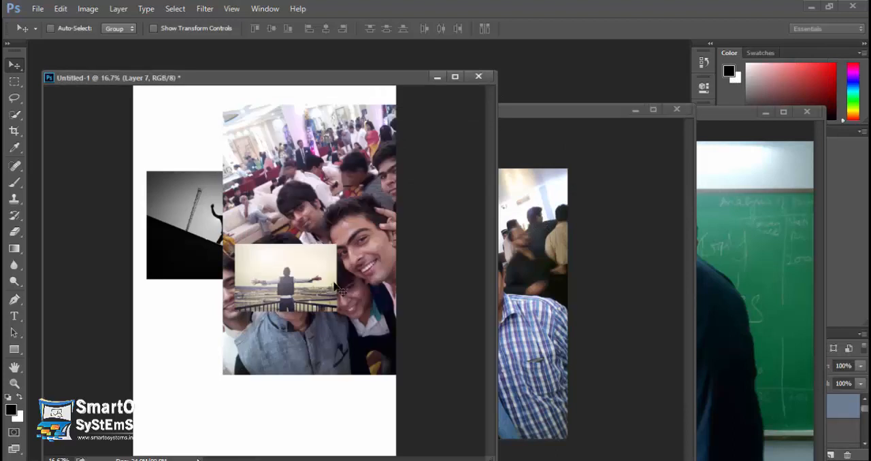
click(590, 124)
click(675, 110)
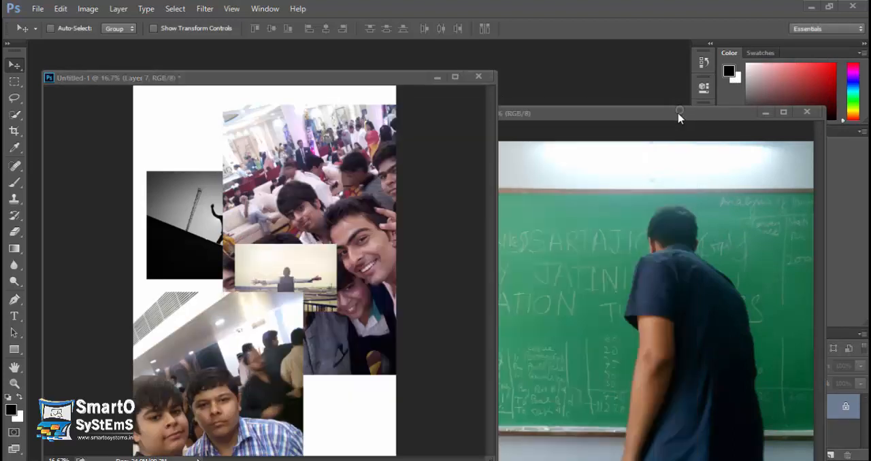
Step: Copy the green chalkboard photo into Untitled-1 and close its source image
click(678, 123)
drag(567, 227, 308, 271)
click(646, 127)
click(807, 111)
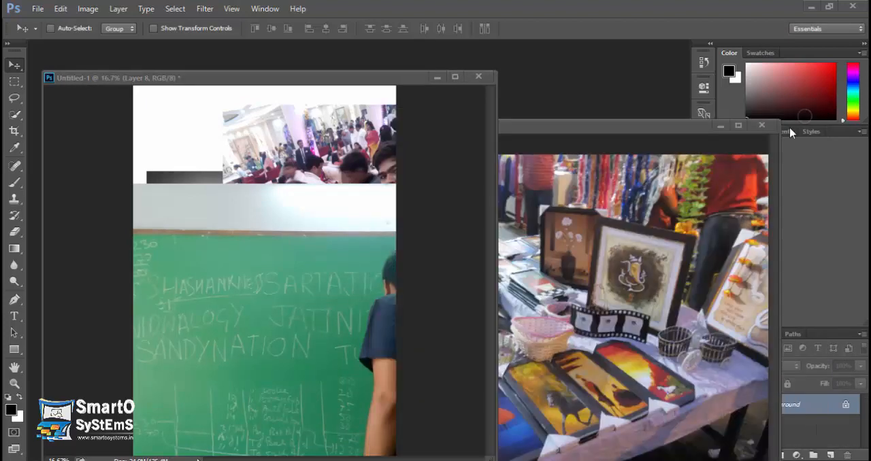
Step: Copy the market stall photo with the framed paintings into Untitled-1 and close its source image
click(682, 138)
drag(636, 193, 306, 210)
click(761, 126)
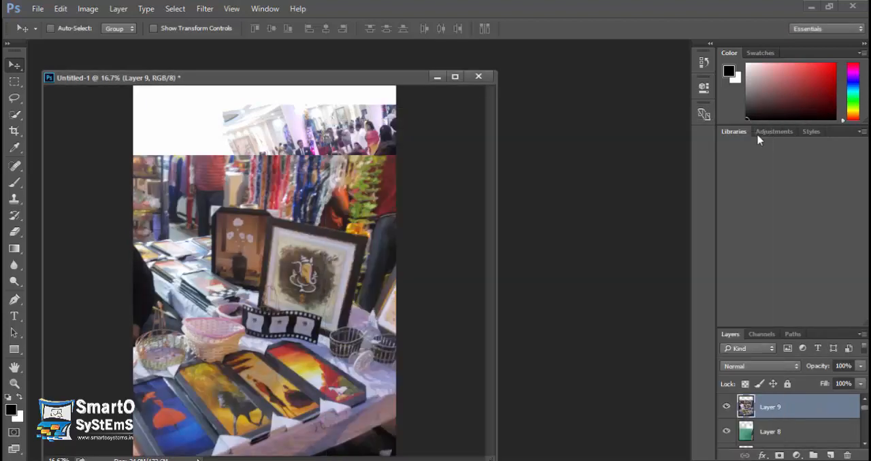
Step: Transform the market stall photo on Layer 9: scale to 36%, rotate about -11.4° and place it in the page's upper-left corner
drag(379, 84, 494, 73)
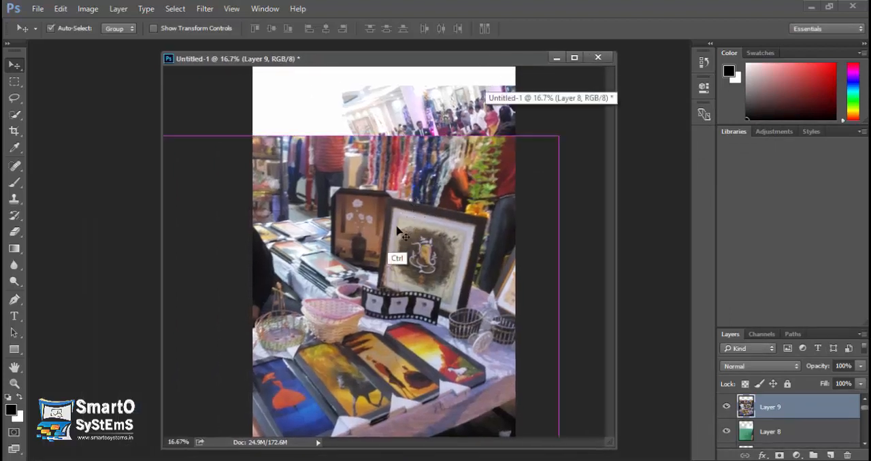
key(ctrl+t)
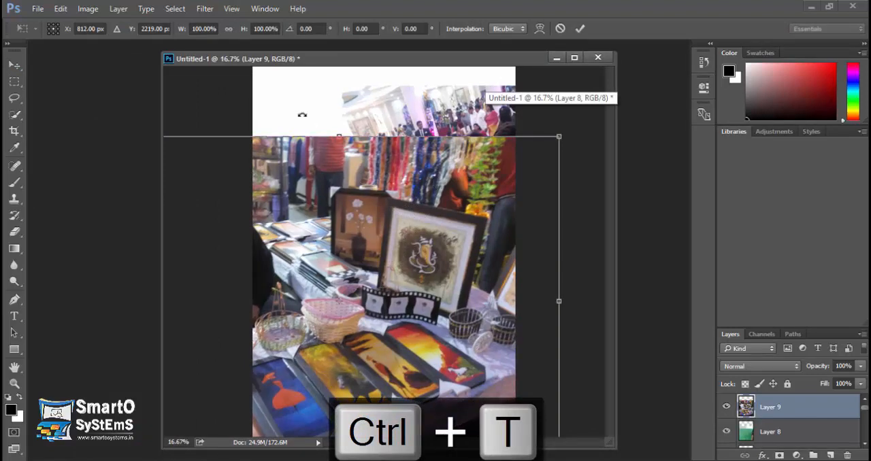
text(36)
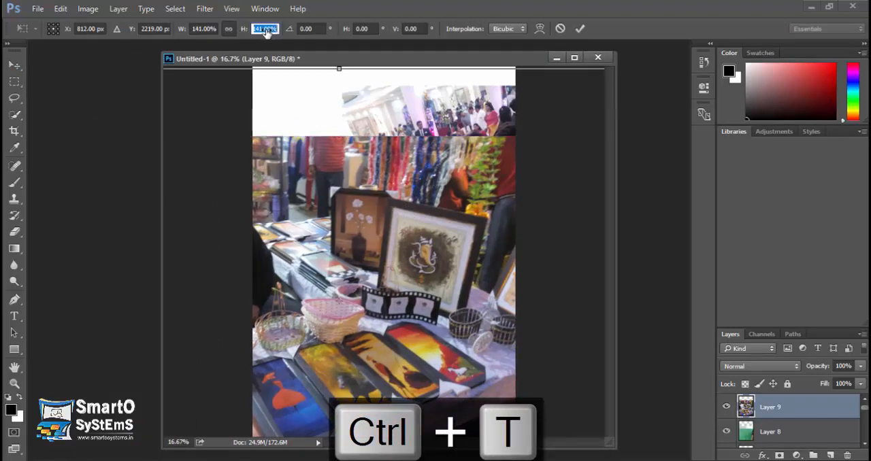
key(Return)
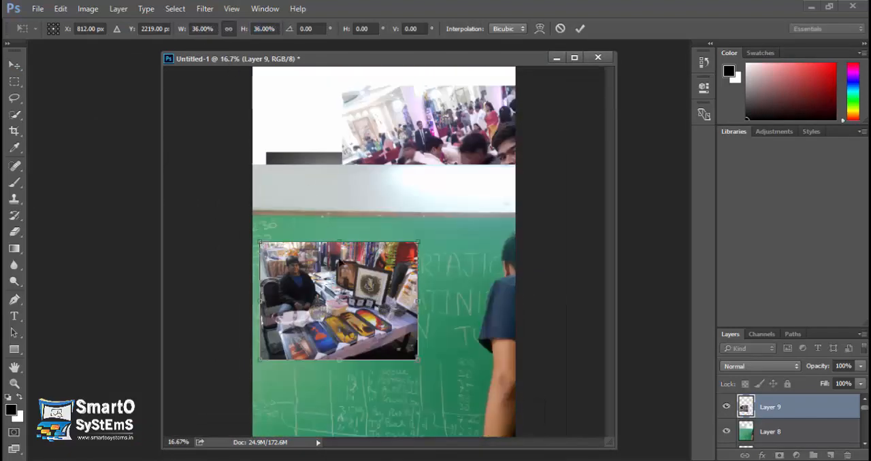
drag(363, 244, 379, 91)
drag(440, 228, 451, 205)
drag(396, 143, 358, 116)
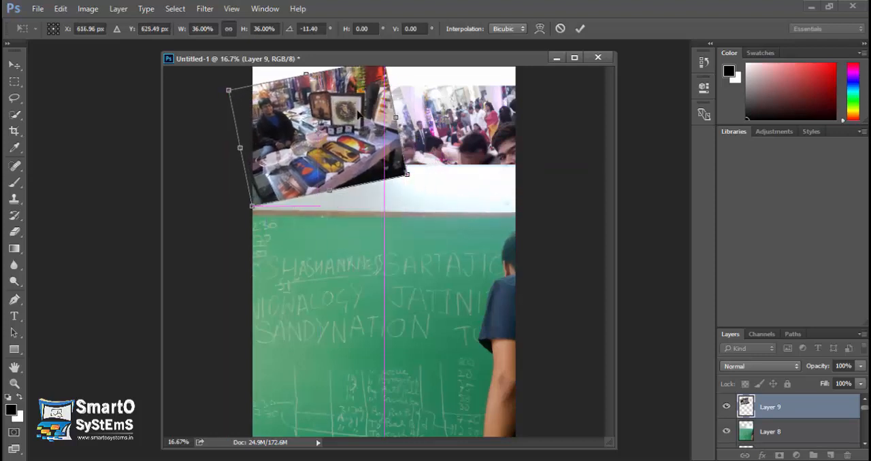
key(Return)
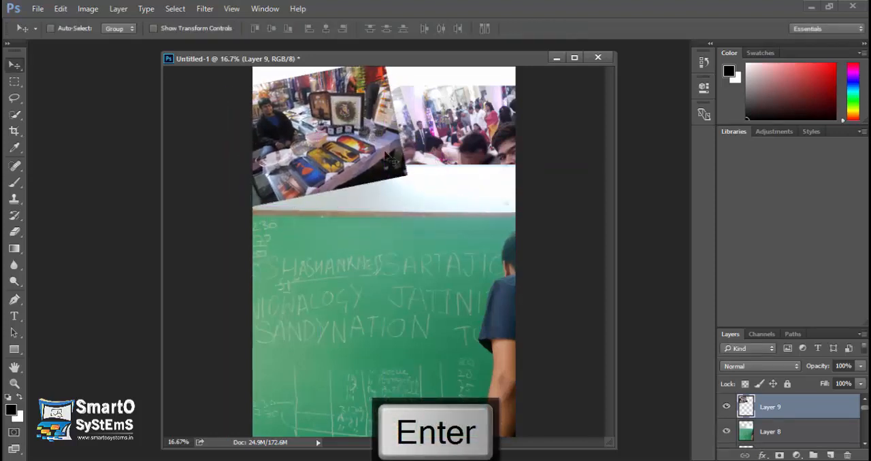
Step: Transform the chalkboard photo on Layer 8: scale to 50%, rotate about 13° and place it in the page's lower-right corner
click(771, 435)
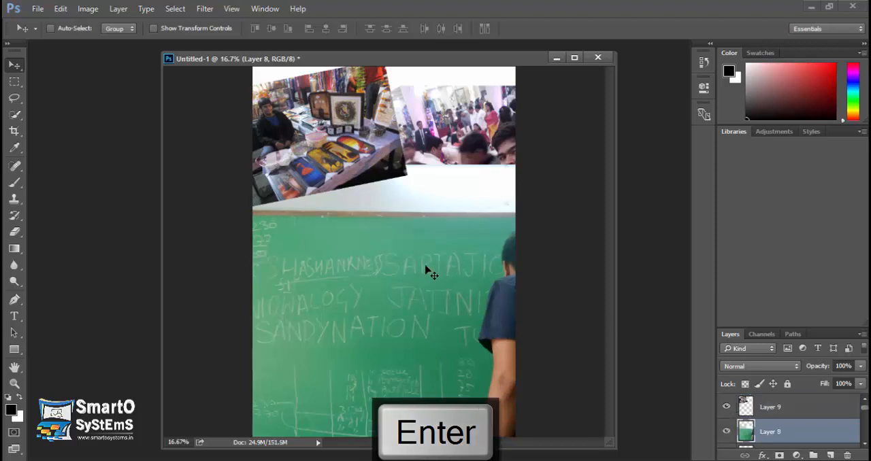
drag(426, 267, 419, 266)
key(ctrl+t)
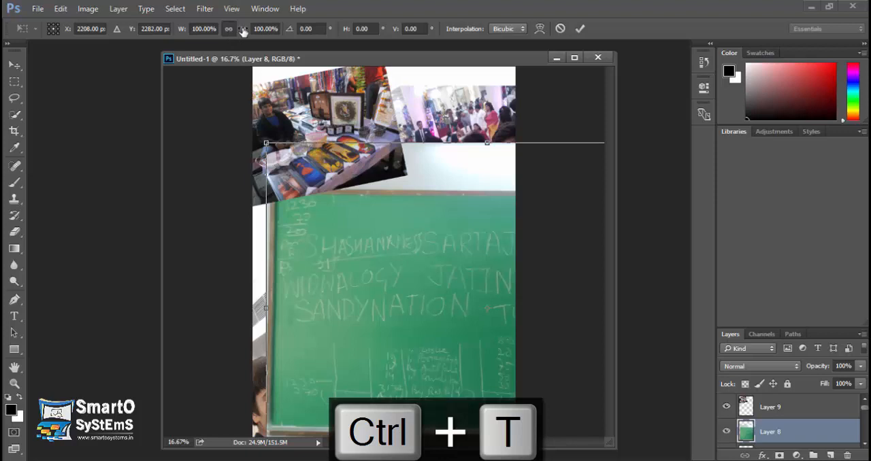
drag(243, 32, 212, 33)
drag(421, 273, 365, 274)
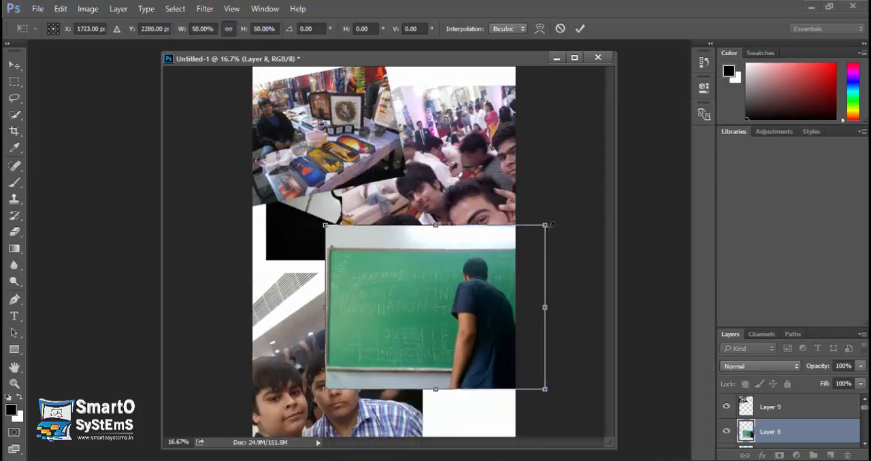
drag(549, 225, 565, 253)
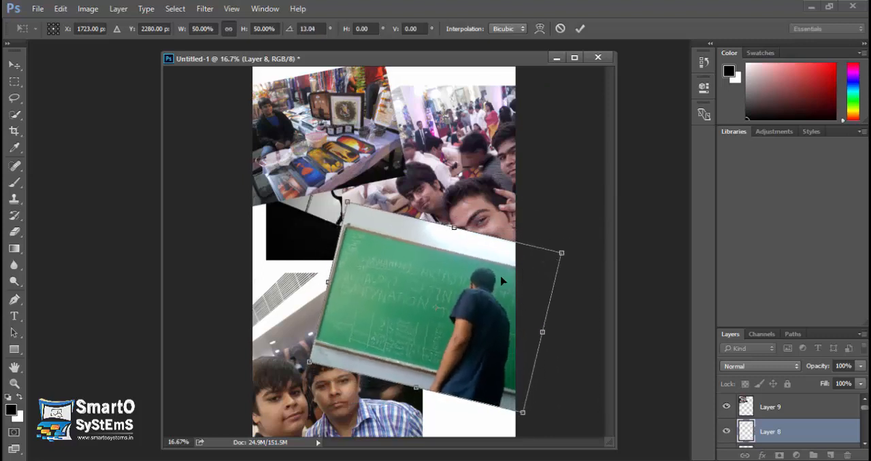
drag(501, 280, 431, 365)
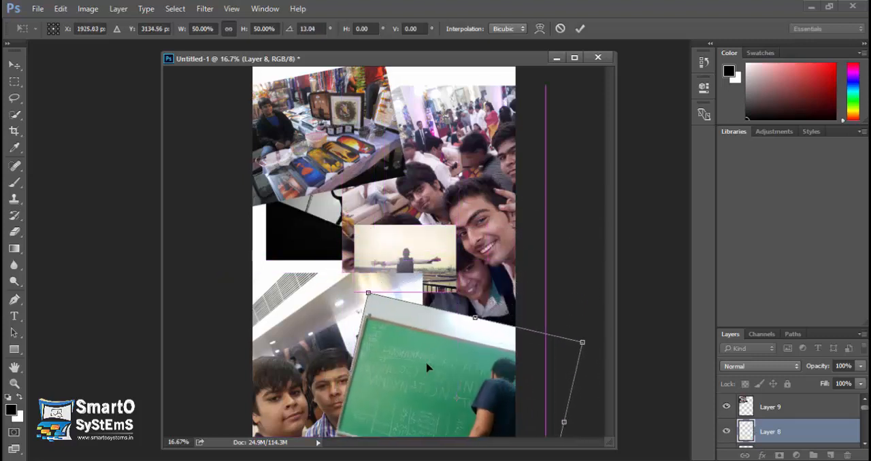
key(Return)
Step: Dock the floating Untitled-1 document as a tab and enlarge the layer list to show more layers
drag(499, 58, 496, 48)
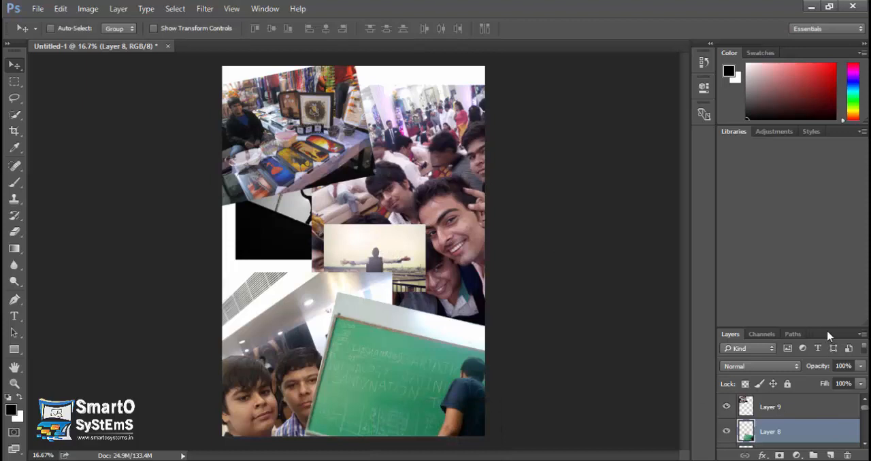
drag(829, 327, 829, 210)
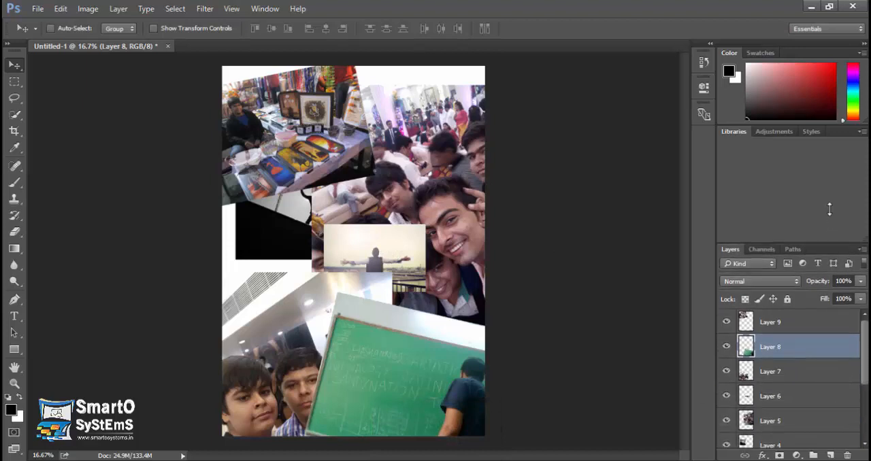
Step: Transform the checked-shirt selfie on Layer 7: scale to 55%, tilt it counter-clockwise and place it in the page's lower-left corner
click(778, 372)
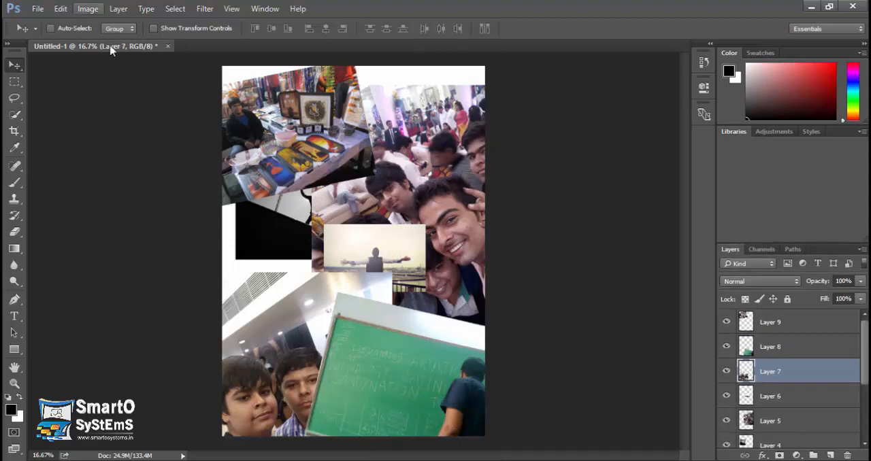
drag(306, 300, 402, 167)
key(ctrl+t)
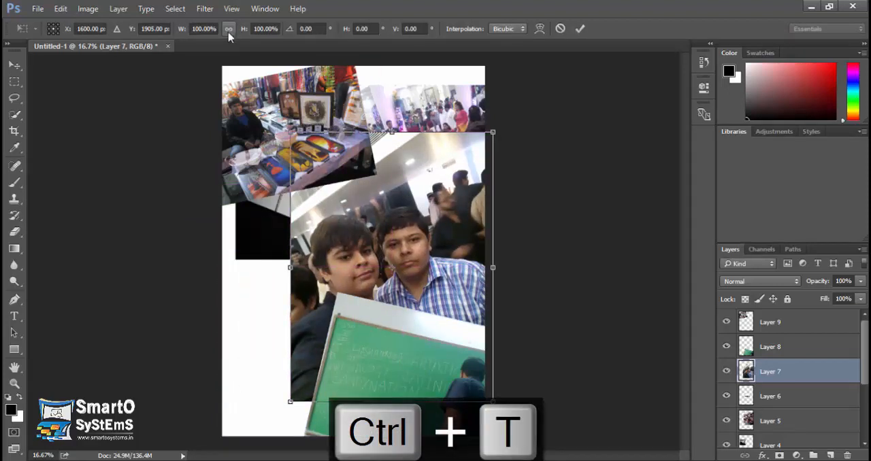
drag(242, 34, 212, 34)
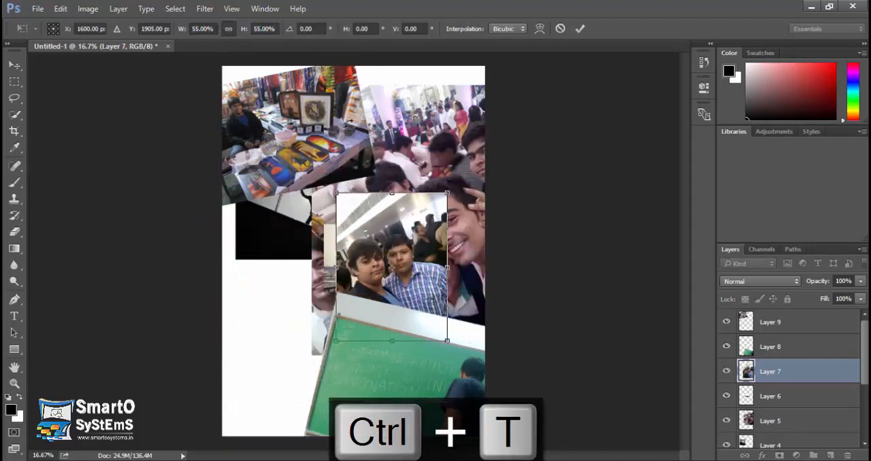
drag(455, 166, 407, 151)
drag(411, 254, 276, 327)
key(Return)
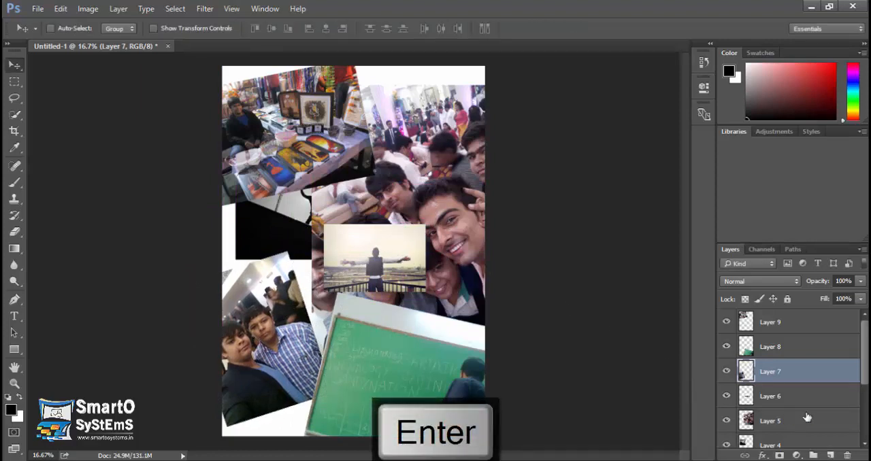
Step: Transform the outstretched-arms photo on Layer 6: enlarge to about 144% by 160%, rotate about -9° and place it at the page's upper right
click(793, 399)
key(ctrl+t)
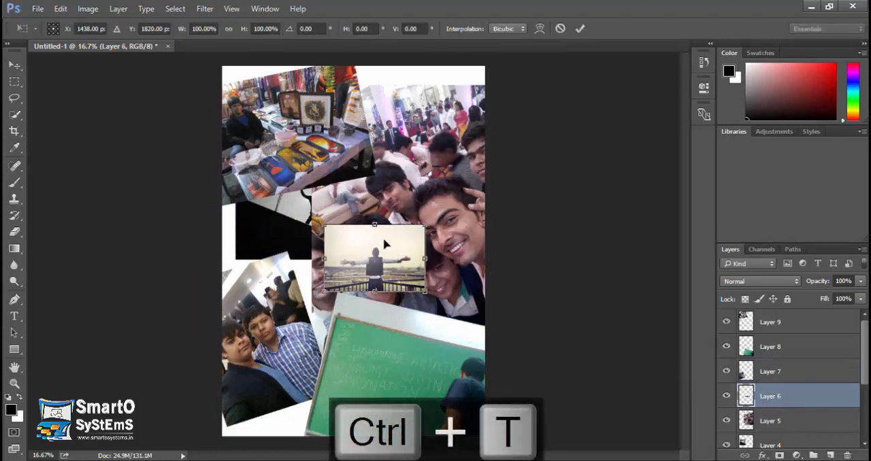
drag(425, 224, 469, 184)
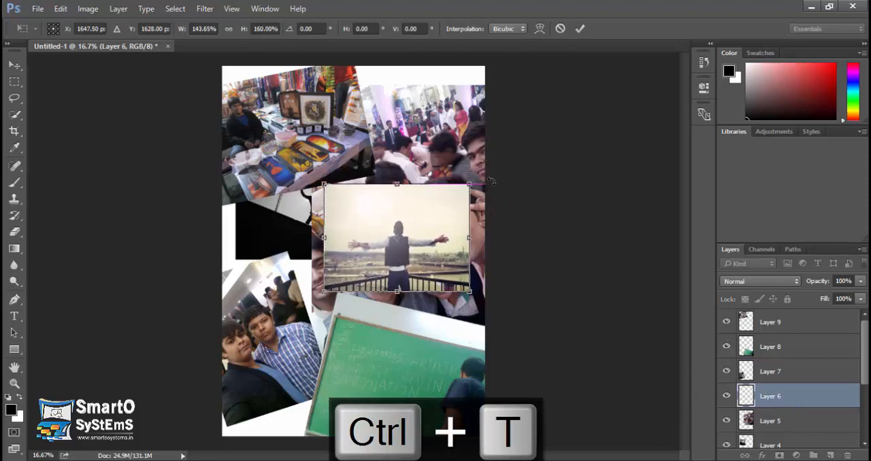
drag(487, 155, 438, 212)
drag(486, 155, 442, 172)
key(Return)
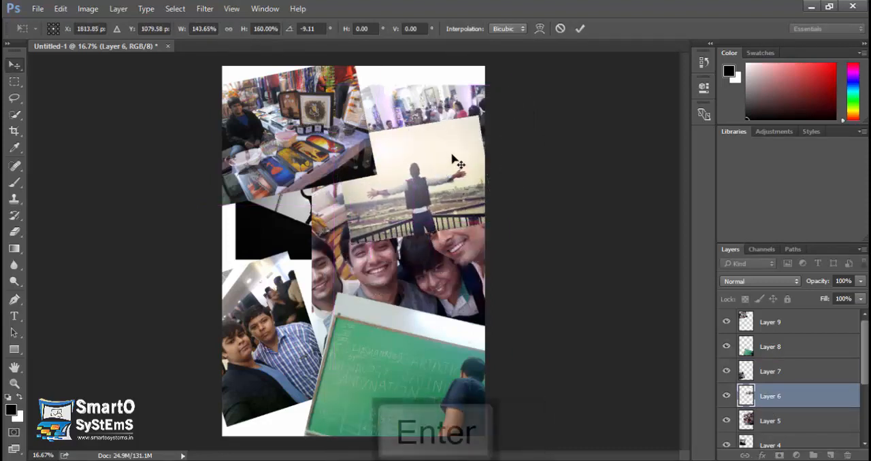
Step: Transform the group selfie on Layer 5: scale to about 64% by 63%, rotate about 20° and place it at the right edge above the chalkboard
click(761, 422)
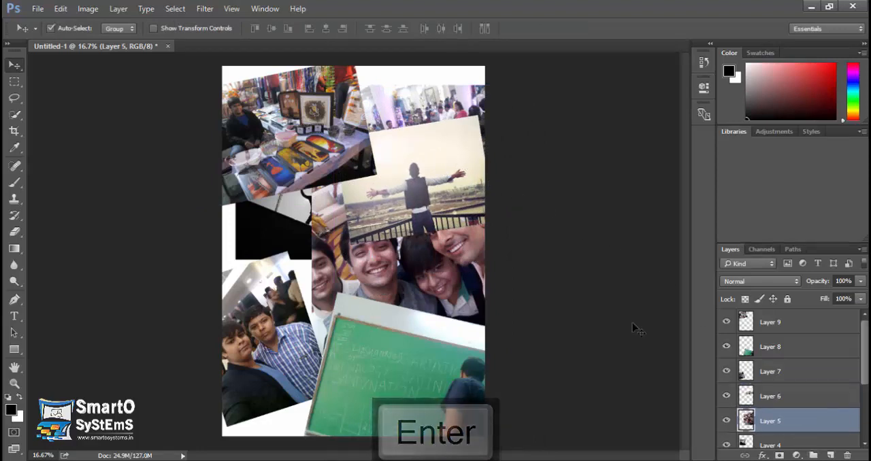
key(ctrl+t)
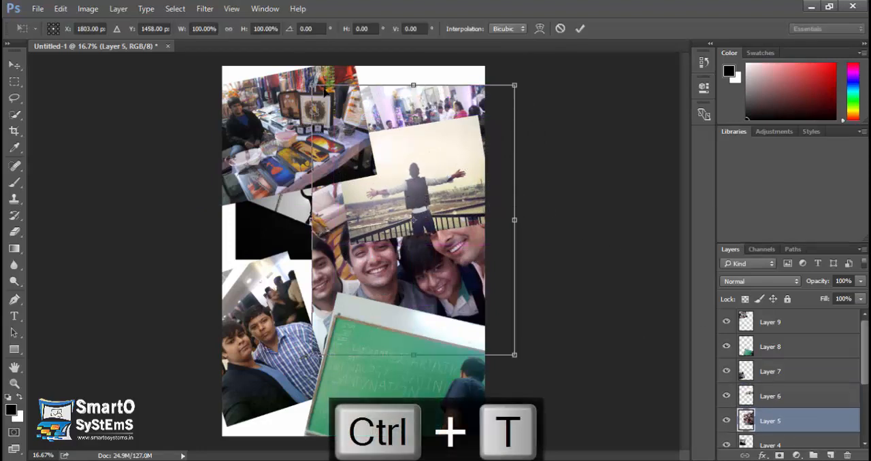
drag(312, 86, 359, 167)
mouse_move(449, 269)
mouse_down()
mouse_move(455, 107)
mouse_move(447, 97)
mouse_move(449, 270)
mouse_up()
drag(474, 215, 500, 121)
drag(543, 198, 499, 207)
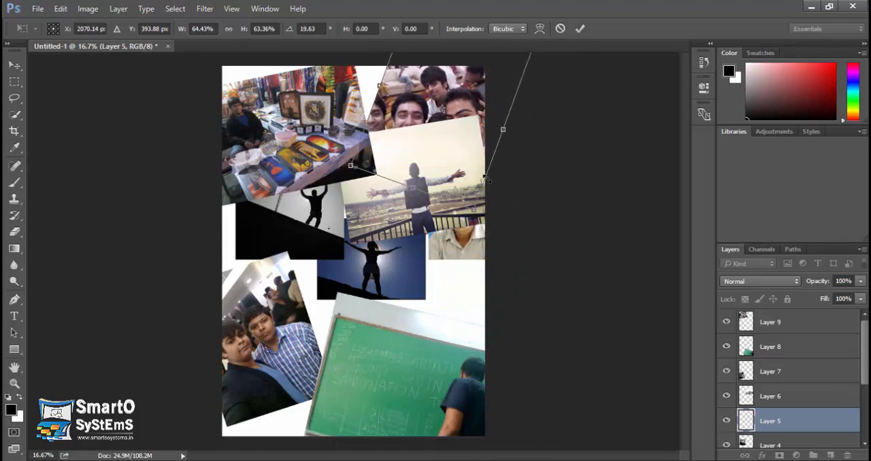
drag(474, 143, 491, 284)
key(Return)
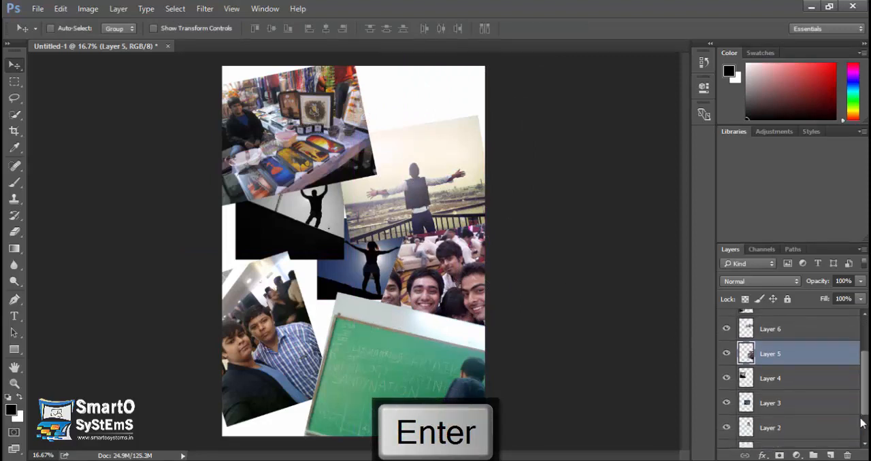
Step: Lower the checked-shirt selfie, then place Layer 4's raised-arms silhouette above it at the left page edge, rotated about -11°
scroll(789, 377, down, 3)
click(782, 342)
drag(394, 198, 374, 220)
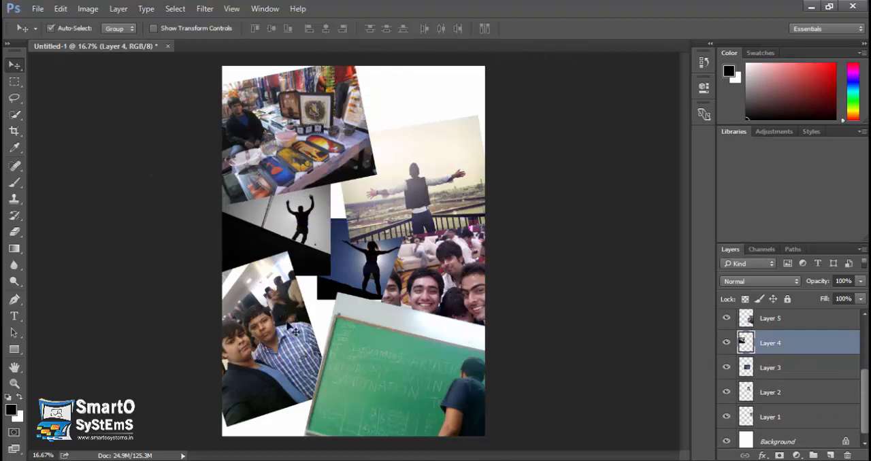
drag(286, 325, 284, 400)
drag(282, 246, 286, 298)
key(ctrl+t)
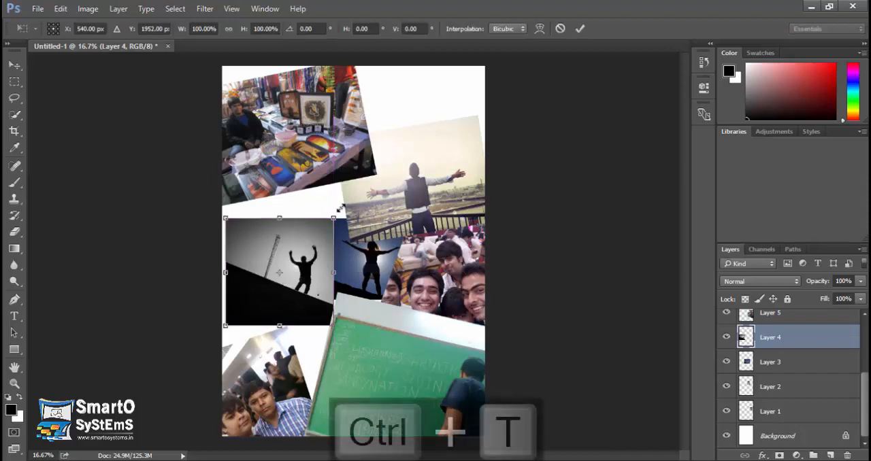
drag(339, 208, 318, 198)
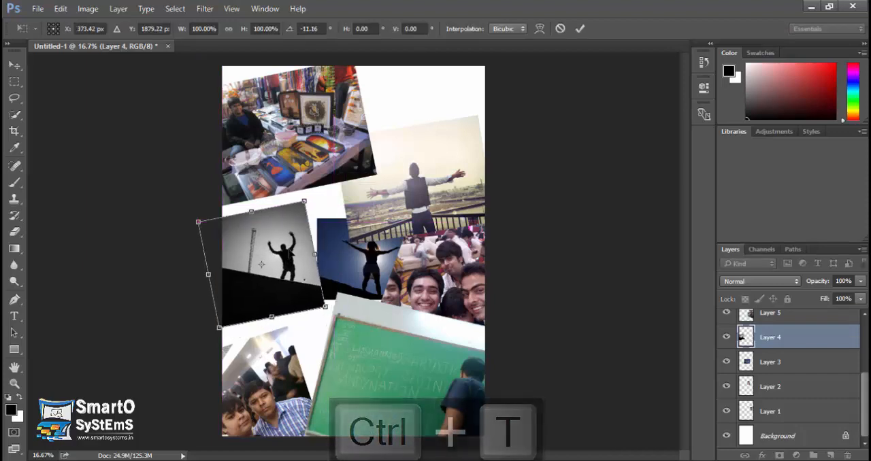
key(Return)
Step: Move the blue-sky silhouette photo on Layer 3 to the page's upper-right corner and rotate it about -31°
click(367, 266)
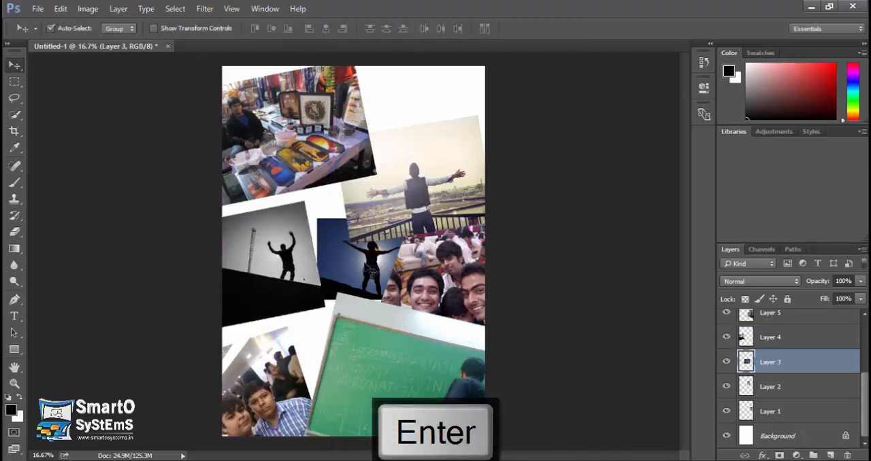
drag(370, 273, 446, 123)
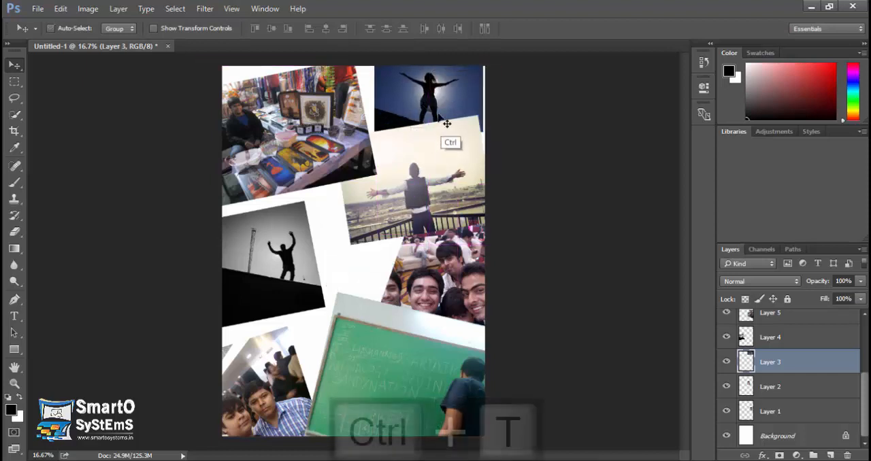
key(ctrl+t)
drag(372, 161, 396, 139)
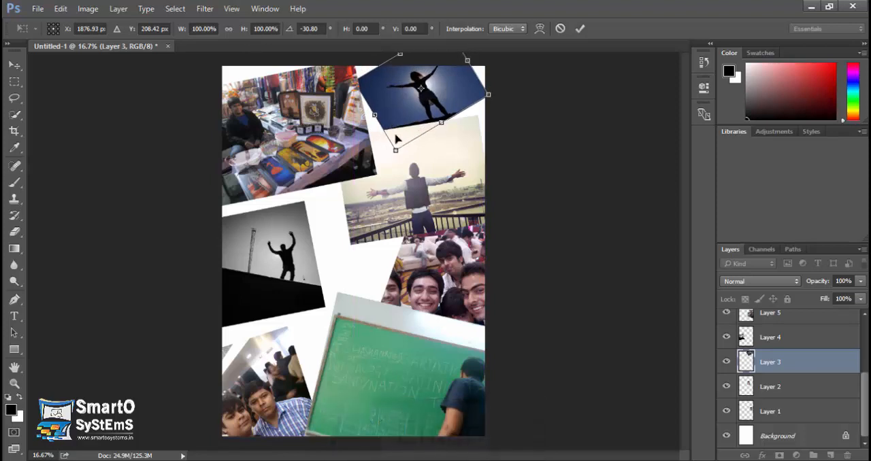
key(Return)
Step: Spread out the photos: shift the group selfie left and down, the chalkboard down, and the outstretched-arms photo slightly up and right
drag(444, 272, 401, 280)
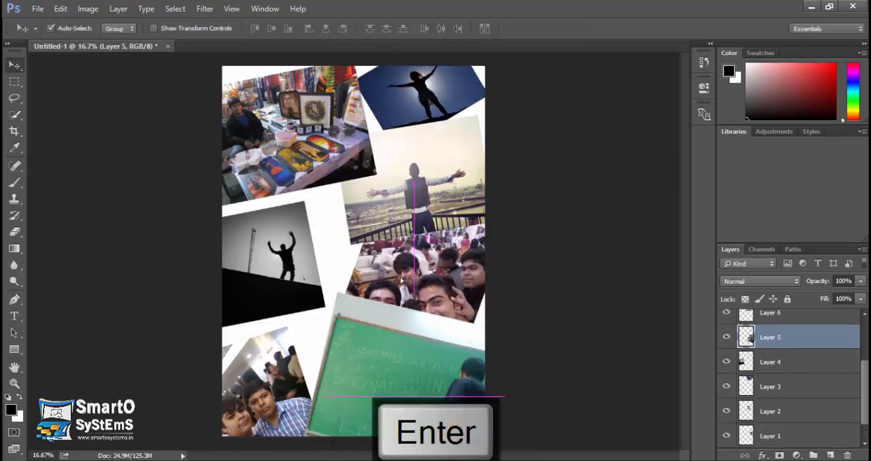
click(382, 339)
drag(400, 351, 403, 403)
drag(429, 297, 432, 326)
drag(436, 181, 450, 170)
Step: Transform the moustached man's portrait on Layer 1: enlarge to about 144% by 143%, tilt it slightly and place it near the page's centre
click(411, 280)
drag(461, 239, 383, 164)
key(ctrl+t)
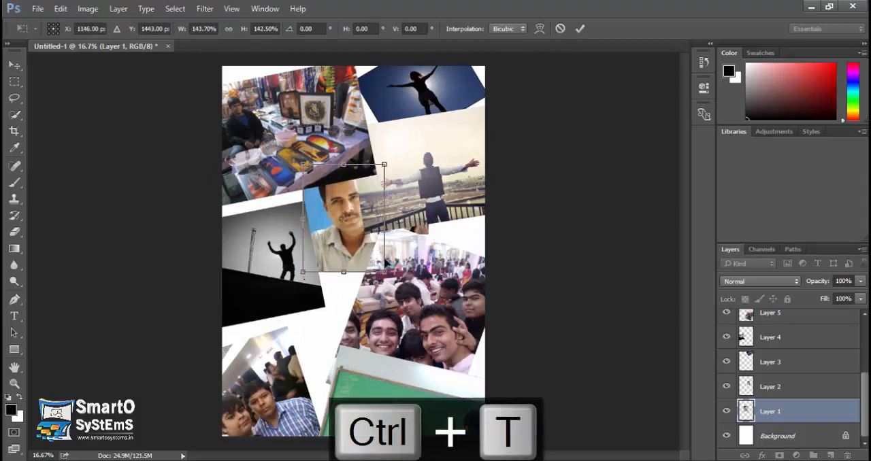
drag(408, 281, 396, 292)
drag(363, 246, 356, 272)
key(Return)
Step: Move the brown-coat portrait on Layer 2 above the checked-shirt selfie and bring its layer to the top of the stack
drag(432, 237, 328, 373)
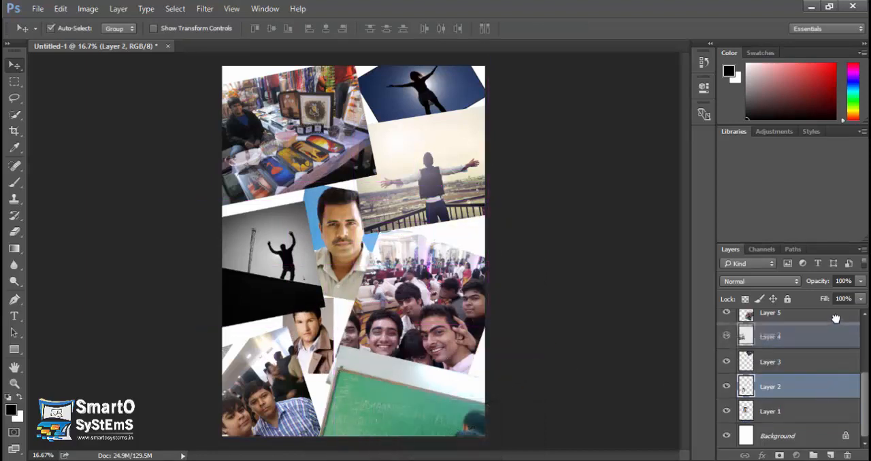
scroll(827, 320, up, 2)
scroll(831, 308, up, 3)
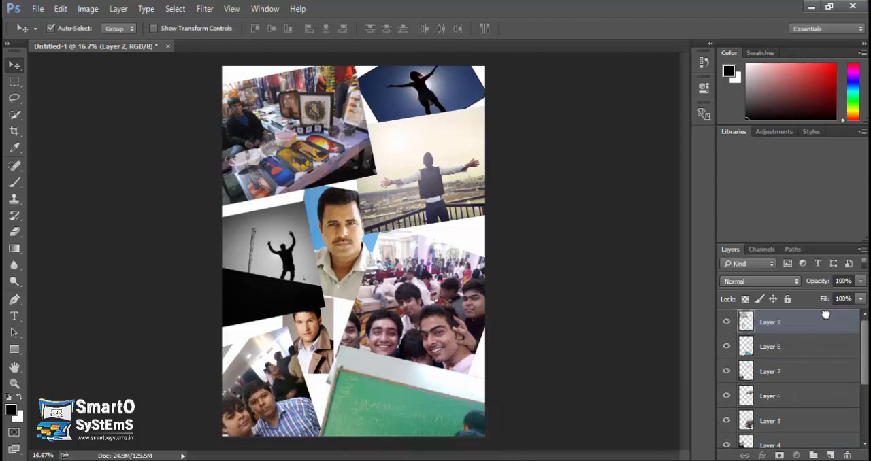
key(ctrl+shift+bracketright)
Step: Transform the brown-coat portrait: enlarge to about 156% by 132%, rotate about 7° and place it just below the moustached man's portrait
key(ctrl+t)
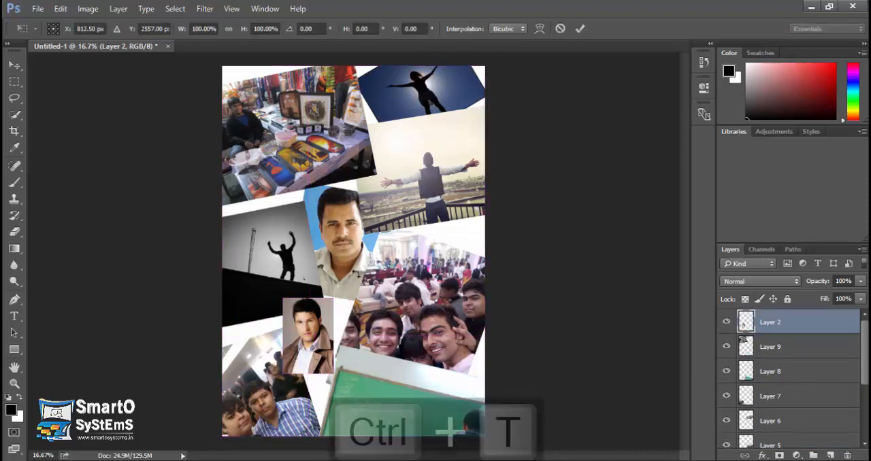
drag(333, 298, 403, 249)
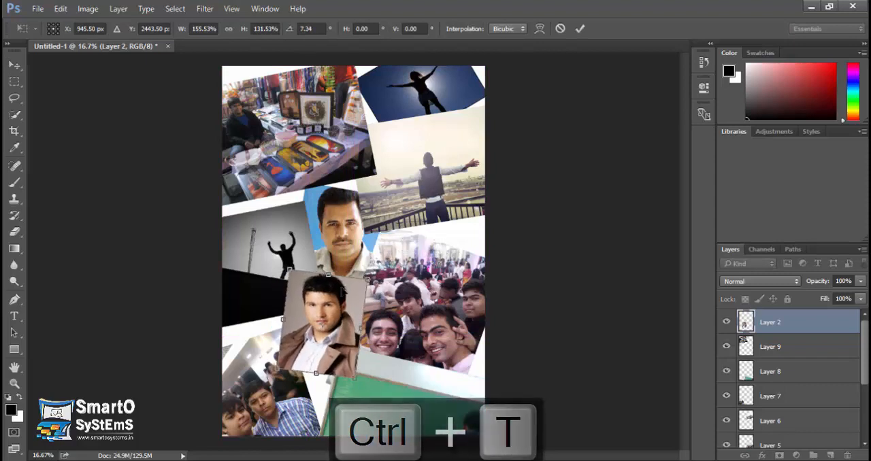
drag(331, 274, 335, 262)
key(Return)
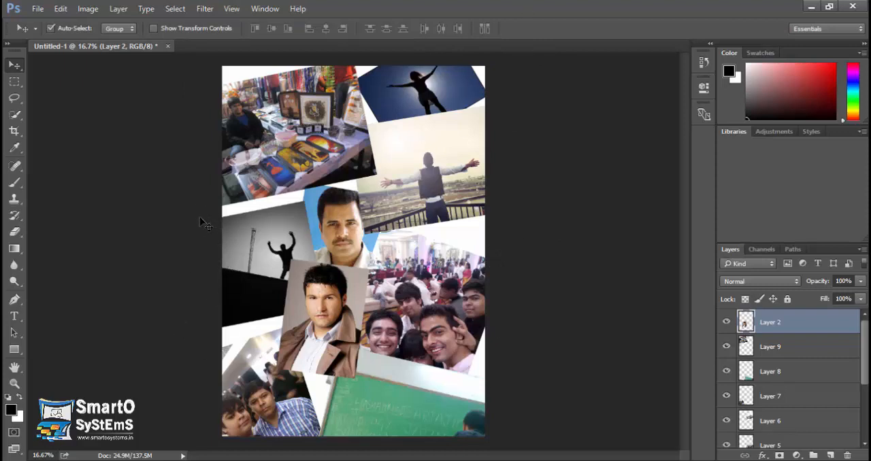
Step: Apply Reveal All to expand the canvas around the full extent of every photo
click(90, 9)
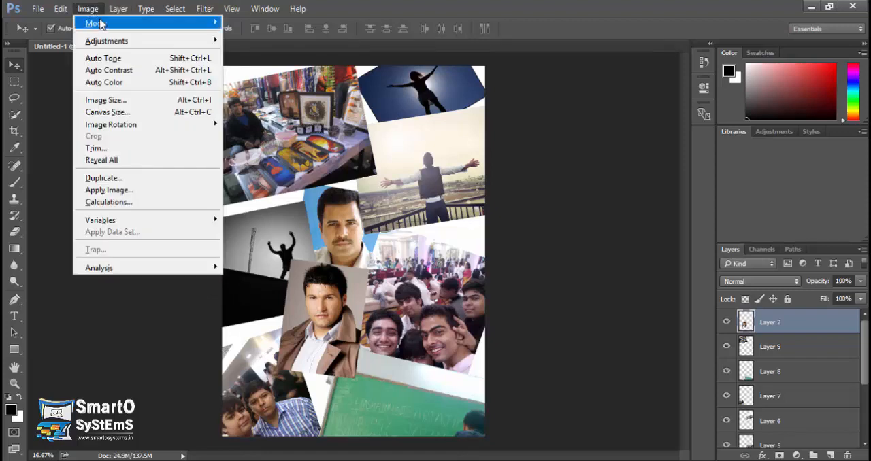
click(142, 162)
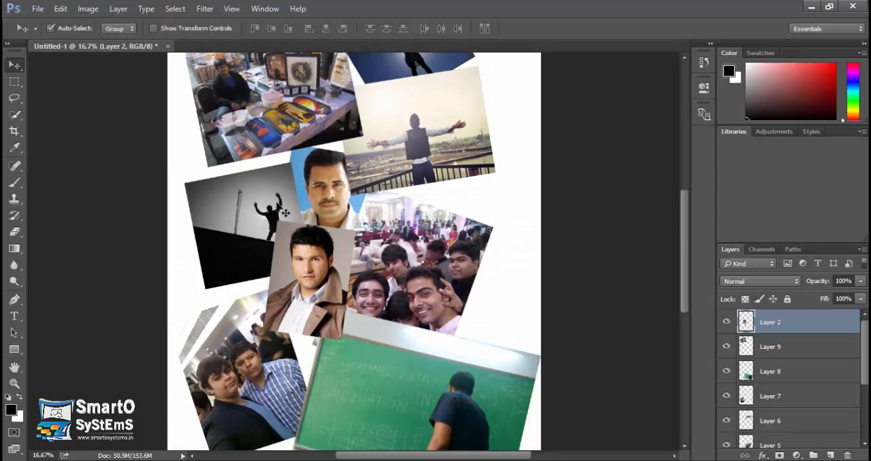
key(ctrl+minus)
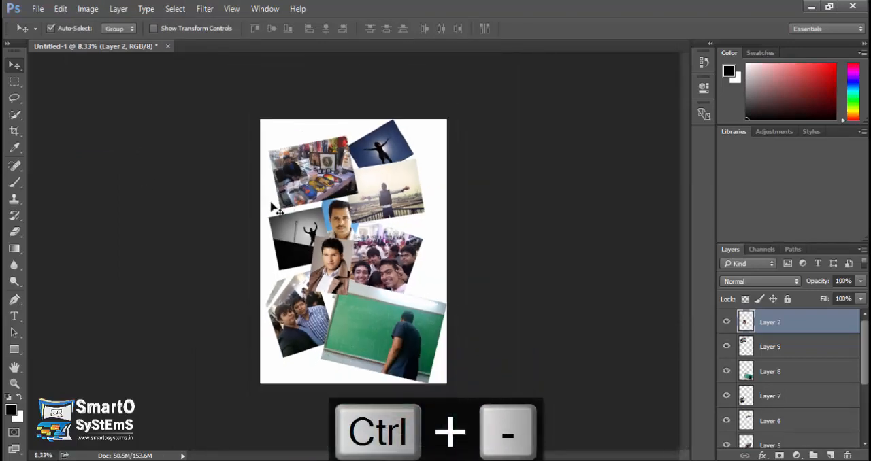
Step: Select Layer 8 and shift its chalkboard photo slightly left, away from the page's right edge
click(99, 9)
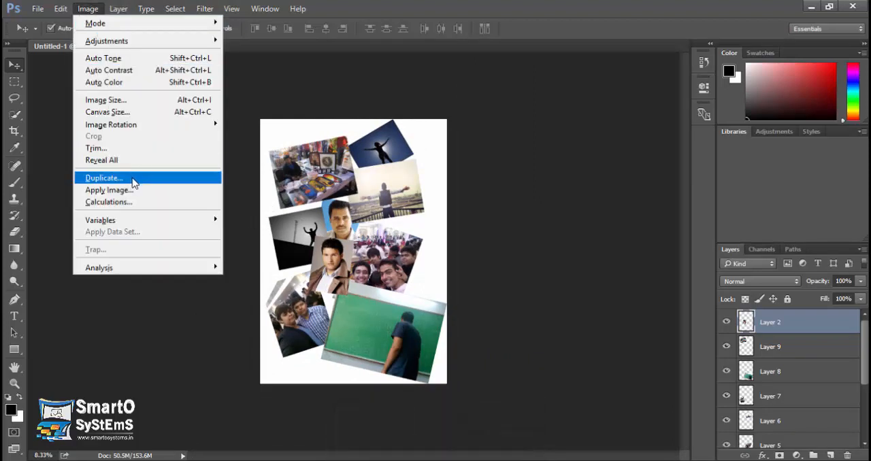
click(763, 345)
click(765, 347)
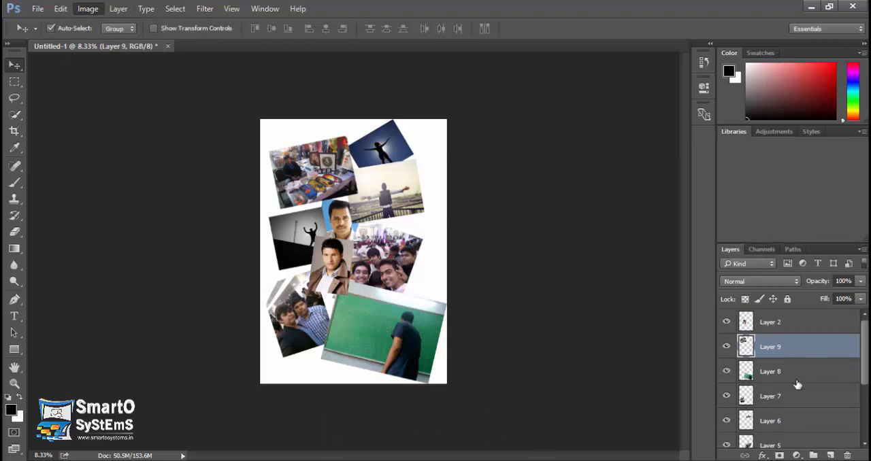
click(786, 372)
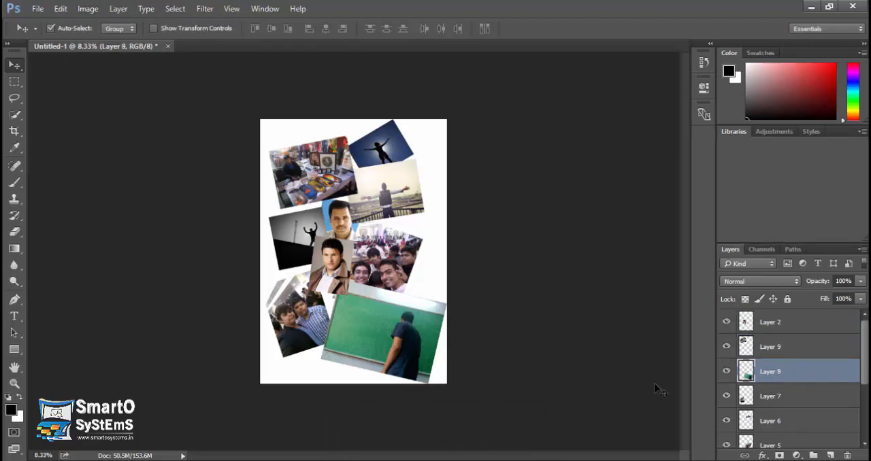
drag(420, 332, 414, 331)
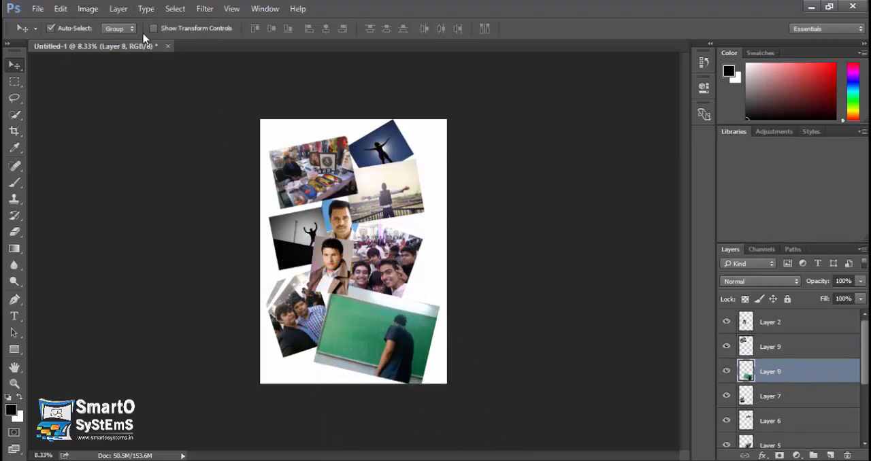
Step: Duplicate the document as "Untitled-1 copy" and shift the copy's chalkboard photo toward the lower-right corner
click(87, 10)
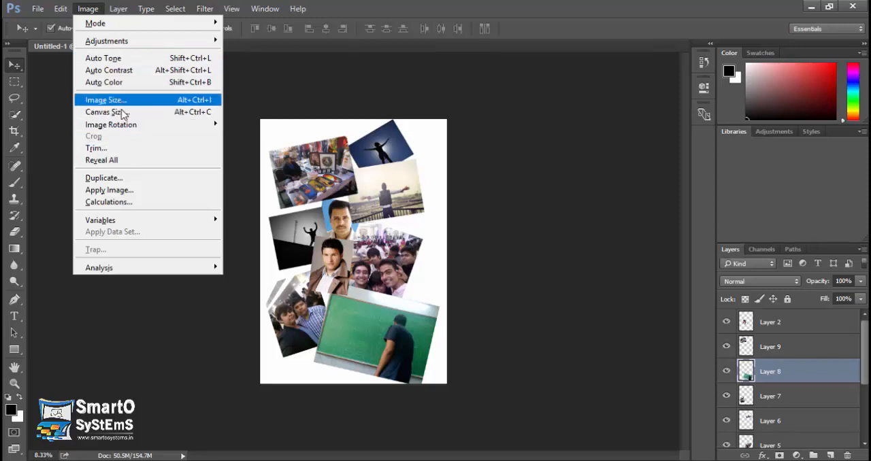
click(103, 178)
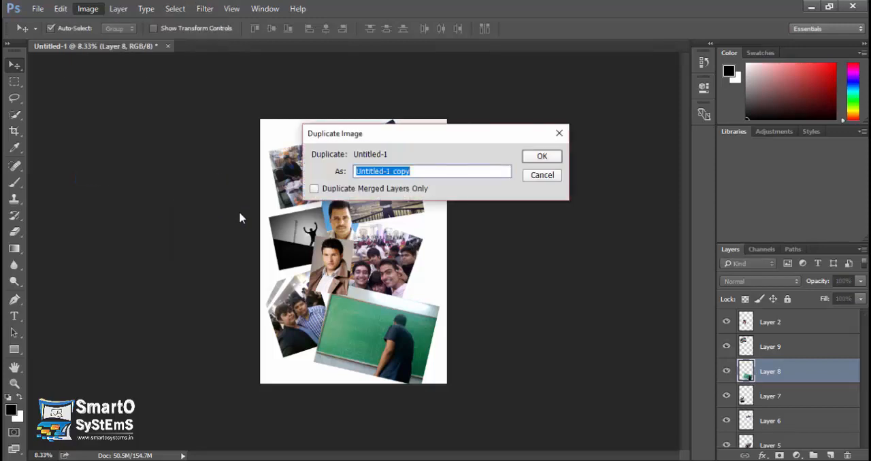
click(430, 171)
click(540, 156)
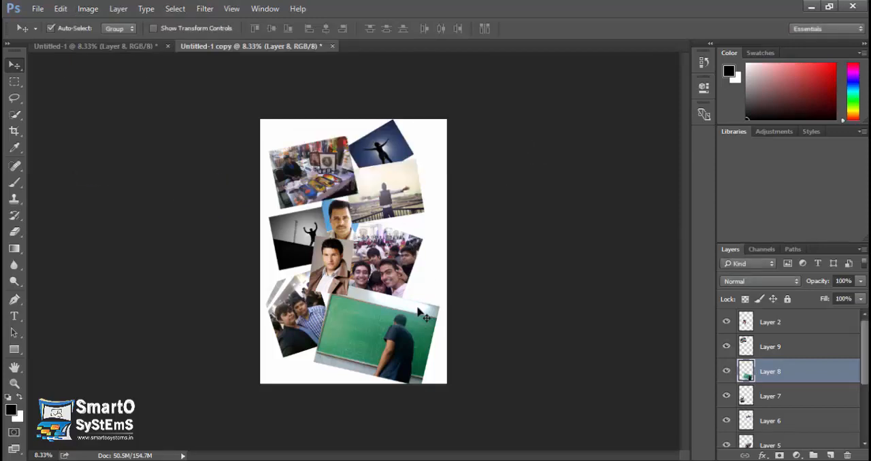
drag(391, 314, 408, 331)
click(795, 330)
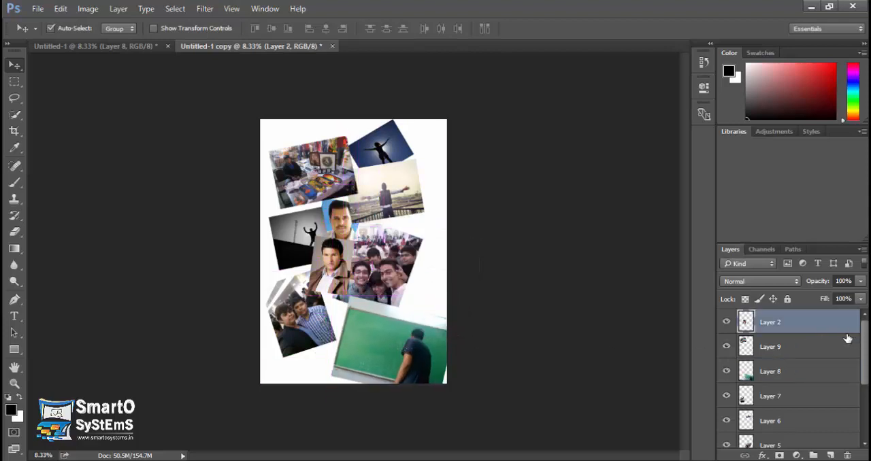
Step: Float Untitled-1 and Untitled-1 copy in separate windows side by side and make Untitled-1 the active document
click(117, 47)
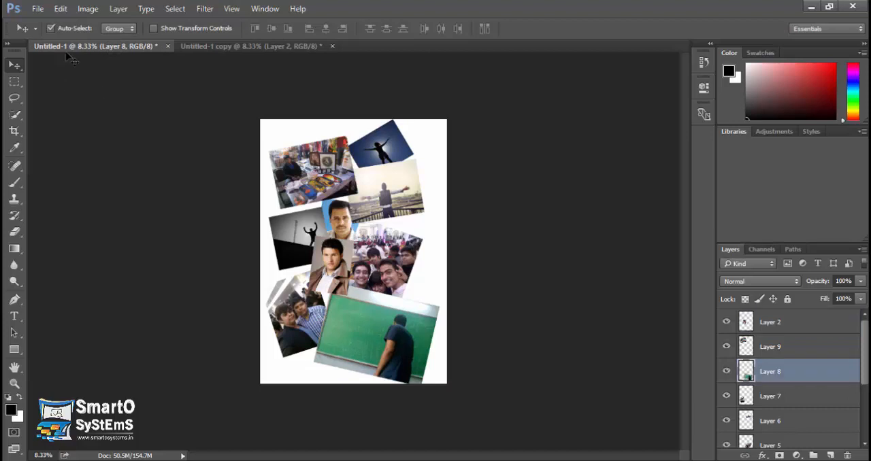
drag(71, 47, 108, 143)
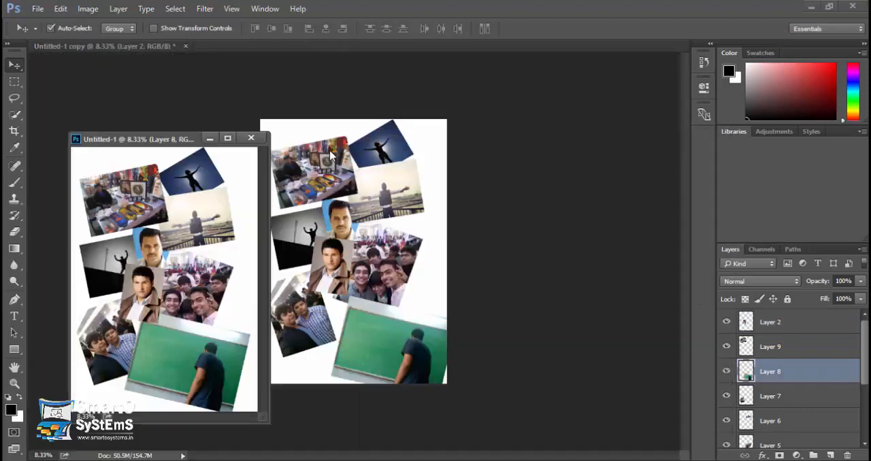
click(106, 48)
drag(107, 49, 455, 146)
click(173, 140)
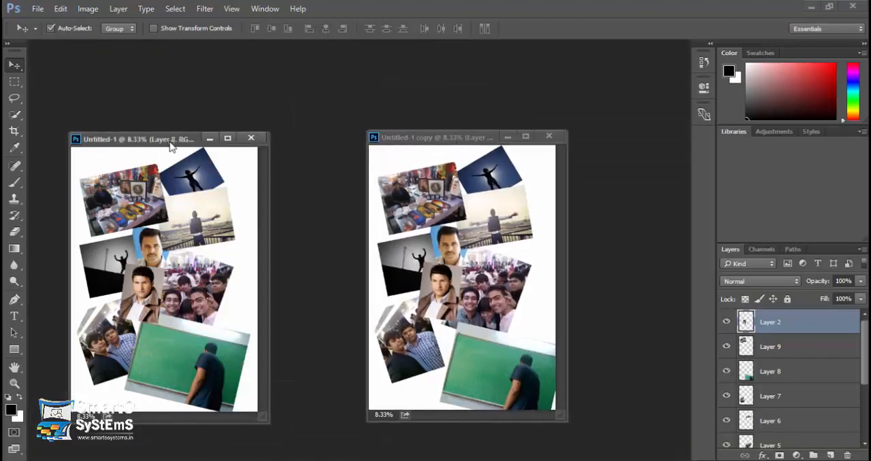
Step: Preview Apply Image on Layer 8 of Untitled-1 with Untitled-1 as the source, and cancel it
click(82, 8)
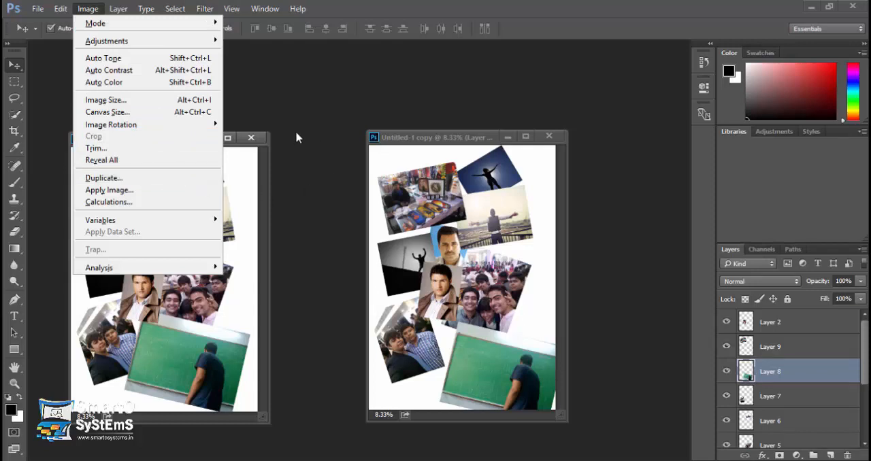
click(176, 191)
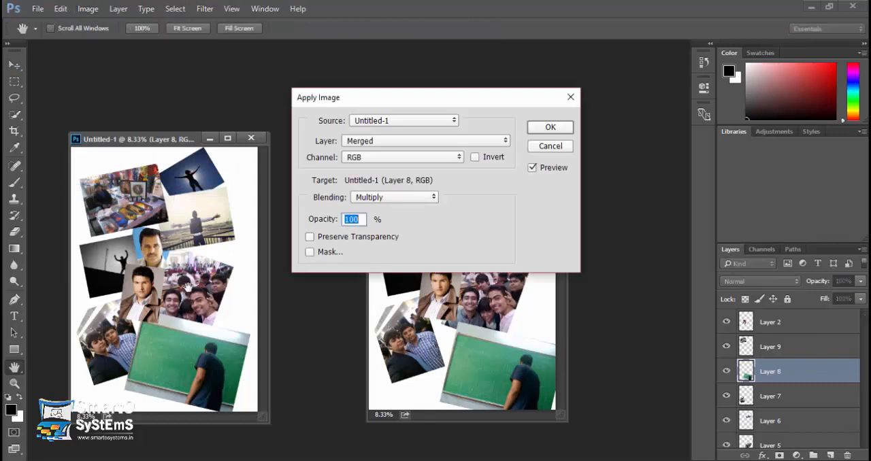
drag(361, 102, 336, 87)
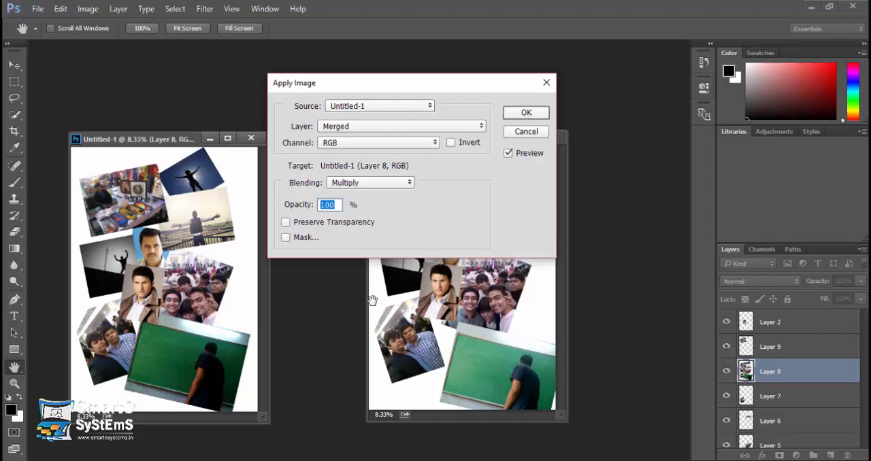
click(385, 108)
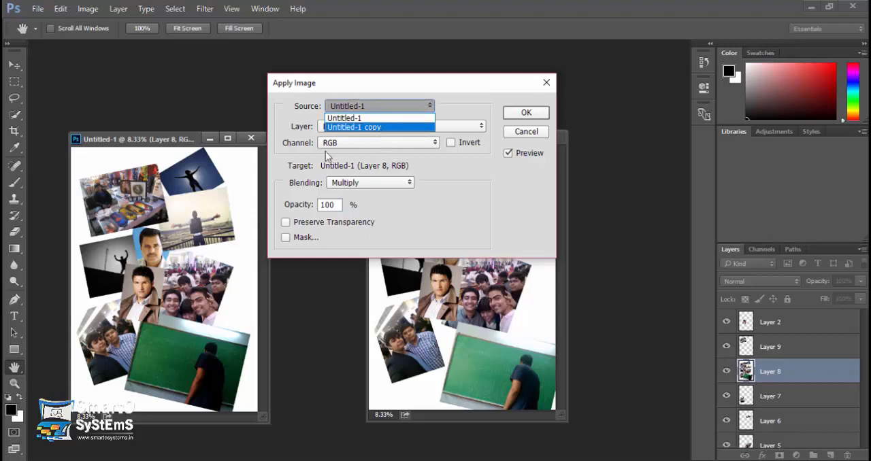
click(354, 117)
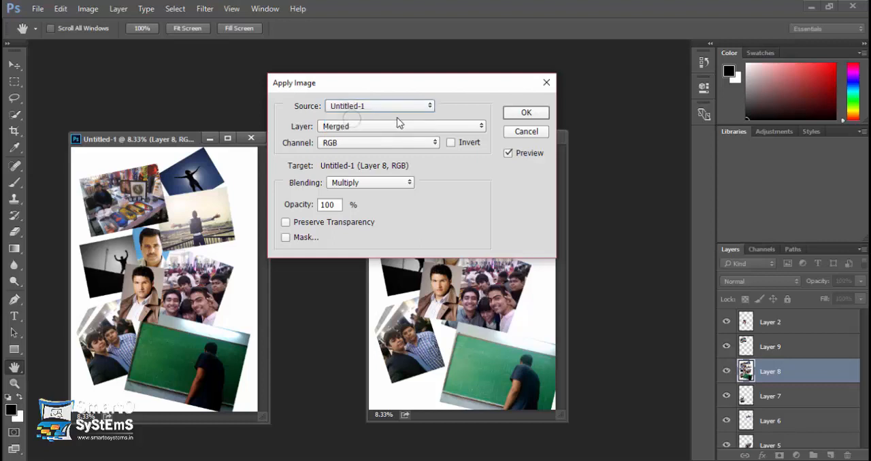
click(524, 132)
Step: Close Untitled-1 and open bengal-tiger-1149535_960_720.jpg from the Images folder in its own floating window
click(252, 139)
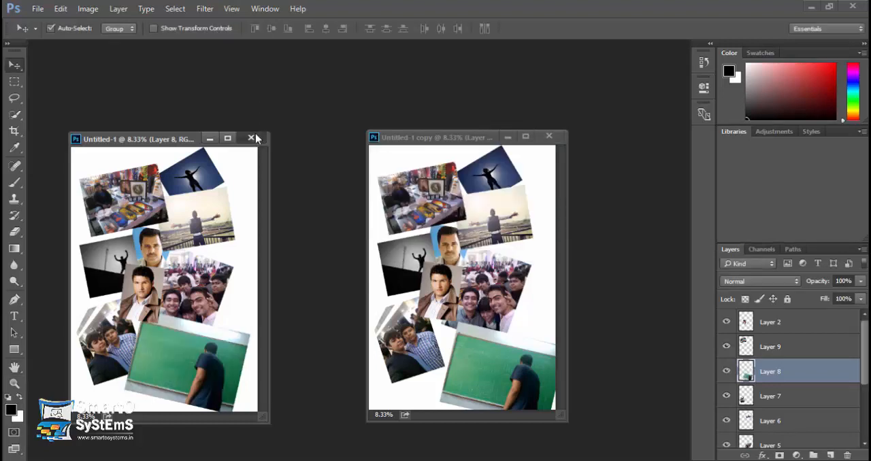
click(462, 199)
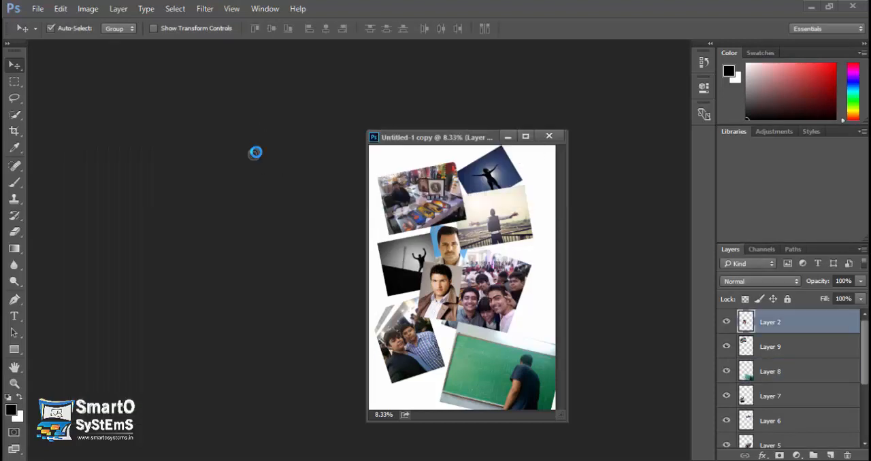
double_click(256, 152)
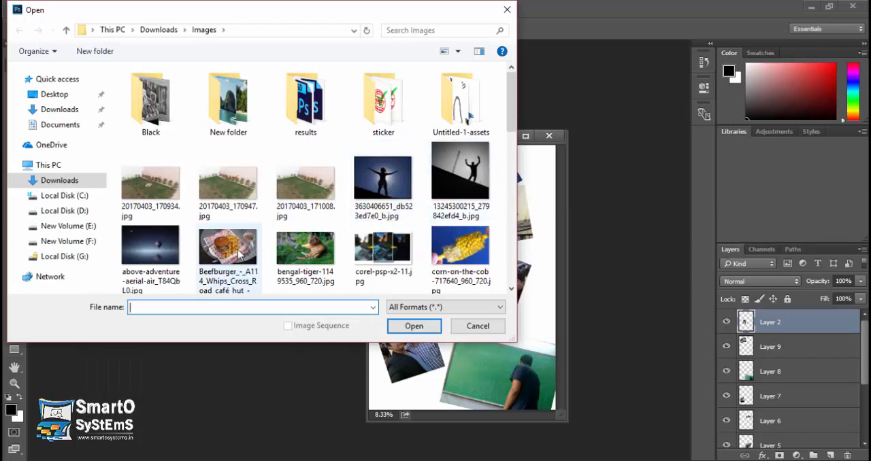
double_click(297, 256)
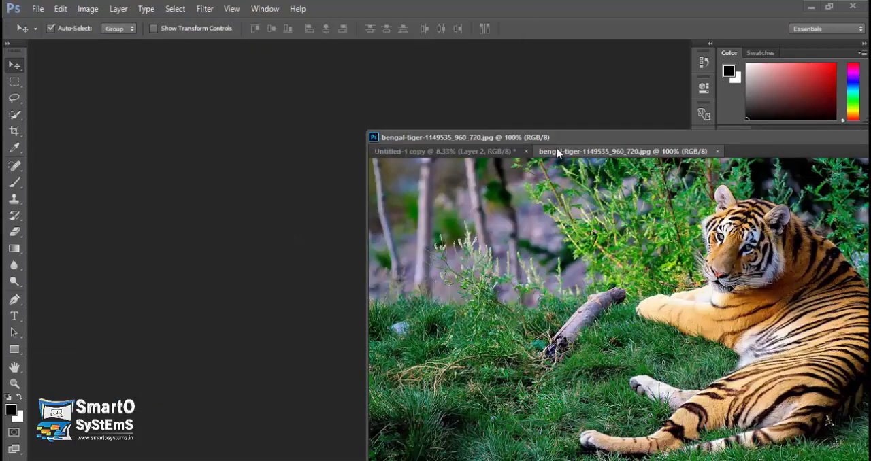
drag(556, 153, 366, 77)
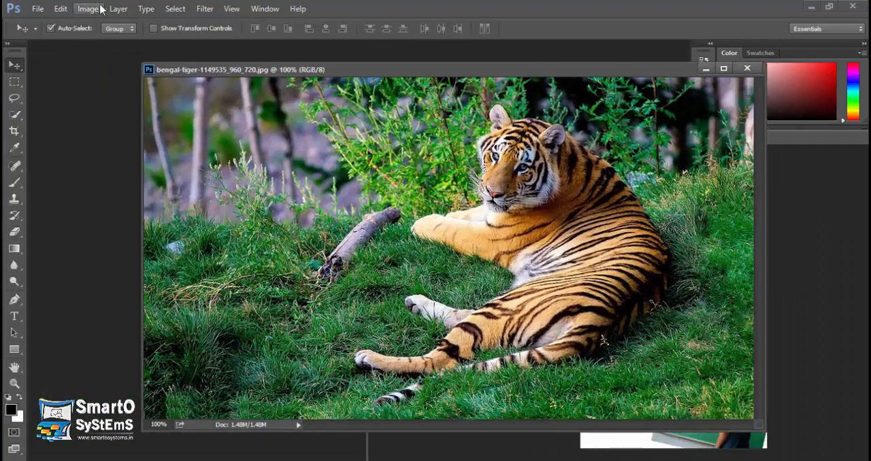
Step: Preview Apply Image on the tiger photo and examine its source, layer and channel choices
click(117, 9)
mouse_move(88, 8)
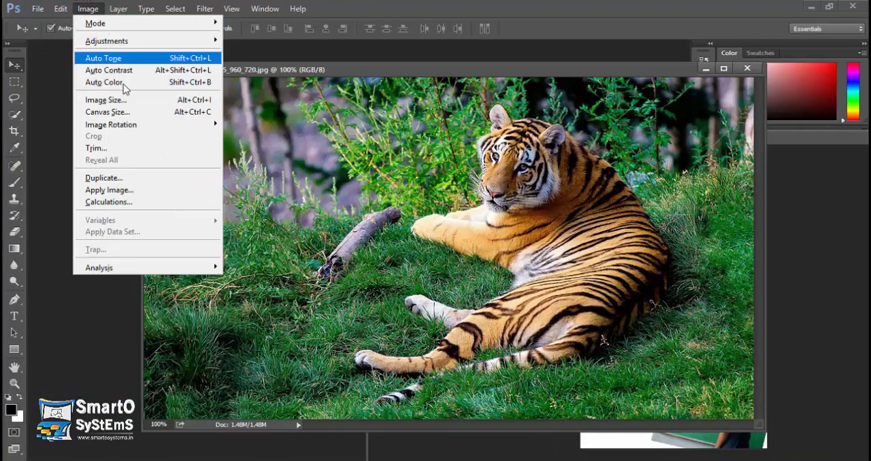
click(132, 191)
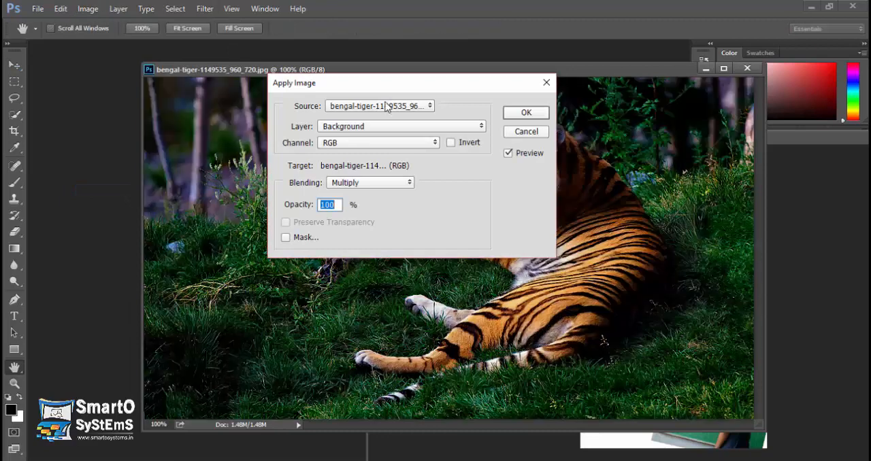
click(385, 107)
click(378, 115)
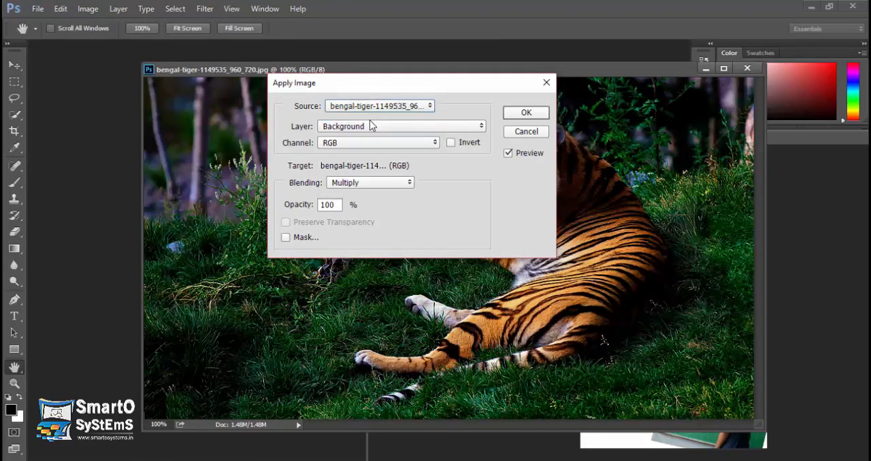
click(370, 125)
click(374, 132)
click(361, 143)
click(359, 142)
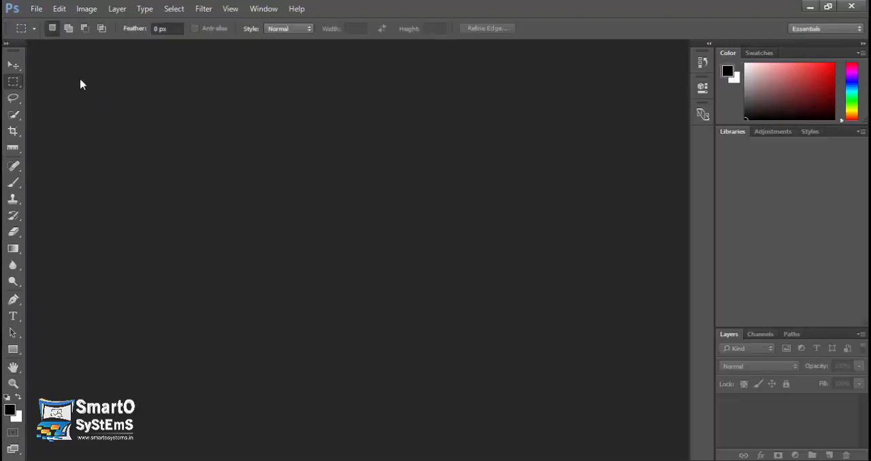
click(84, 9)
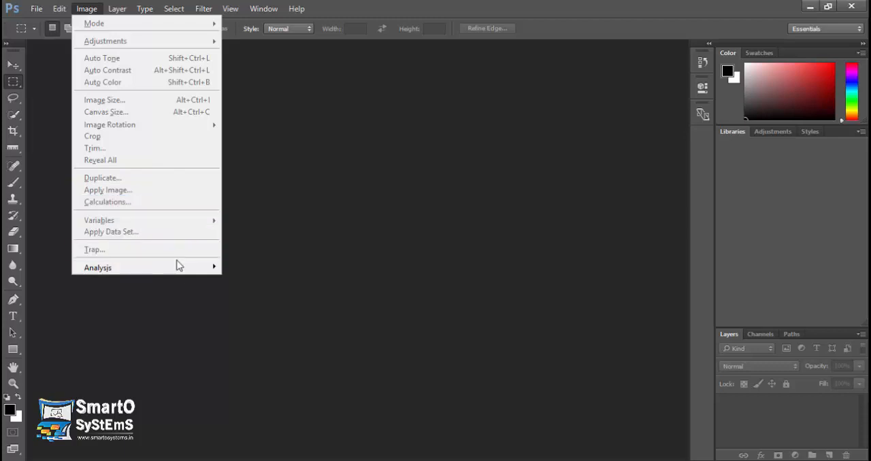
mouse_move(181, 270)
mouse_move(217, 275)
click(291, 63)
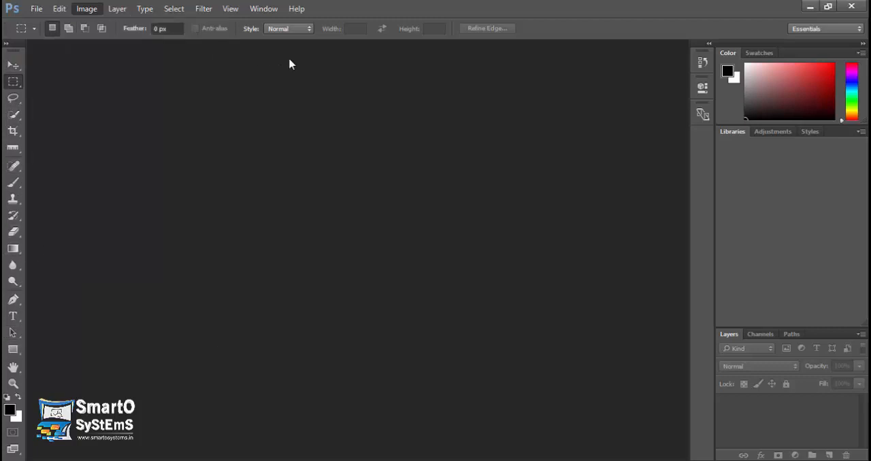
click(86, 8)
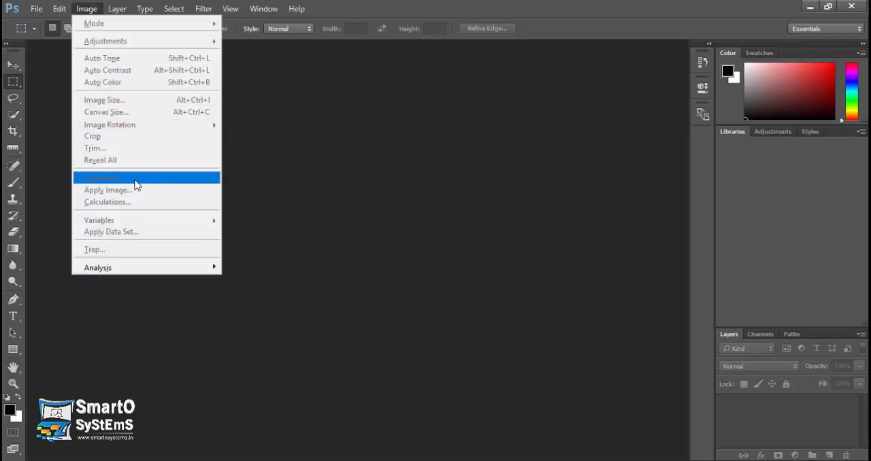
click(272, 123)
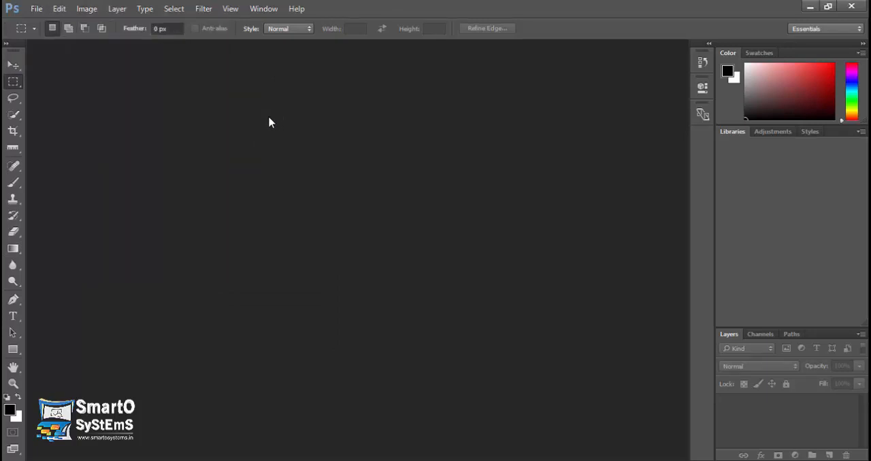